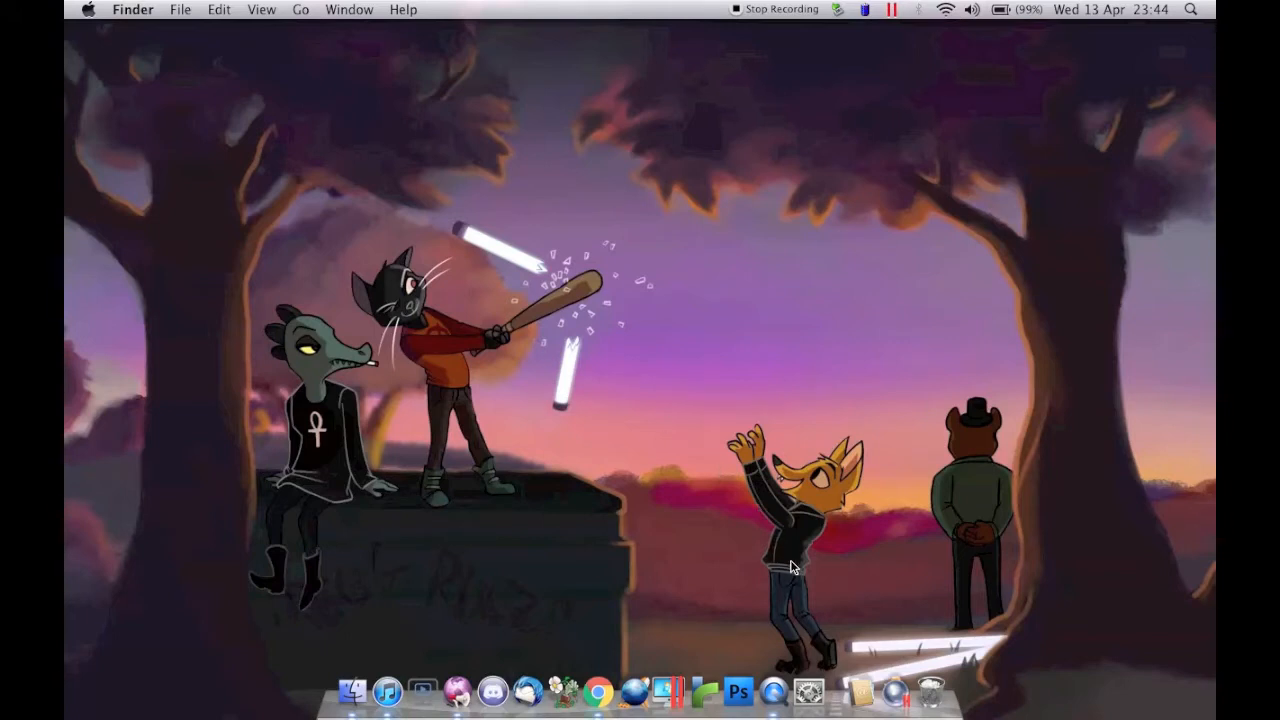
- Launch iPod Firmware Modifier from the Windows XP Applications and choose the E: (No Name) iPod drive
left_click(895, 692)
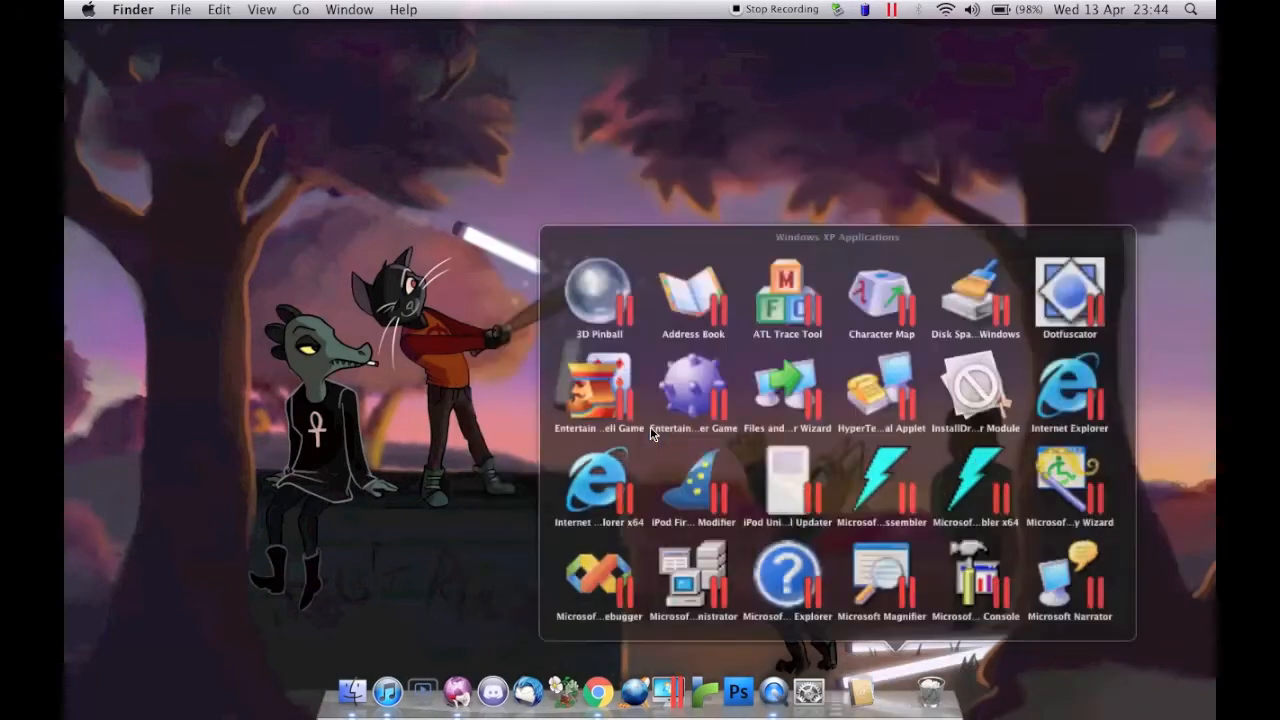
left_click(650, 428)
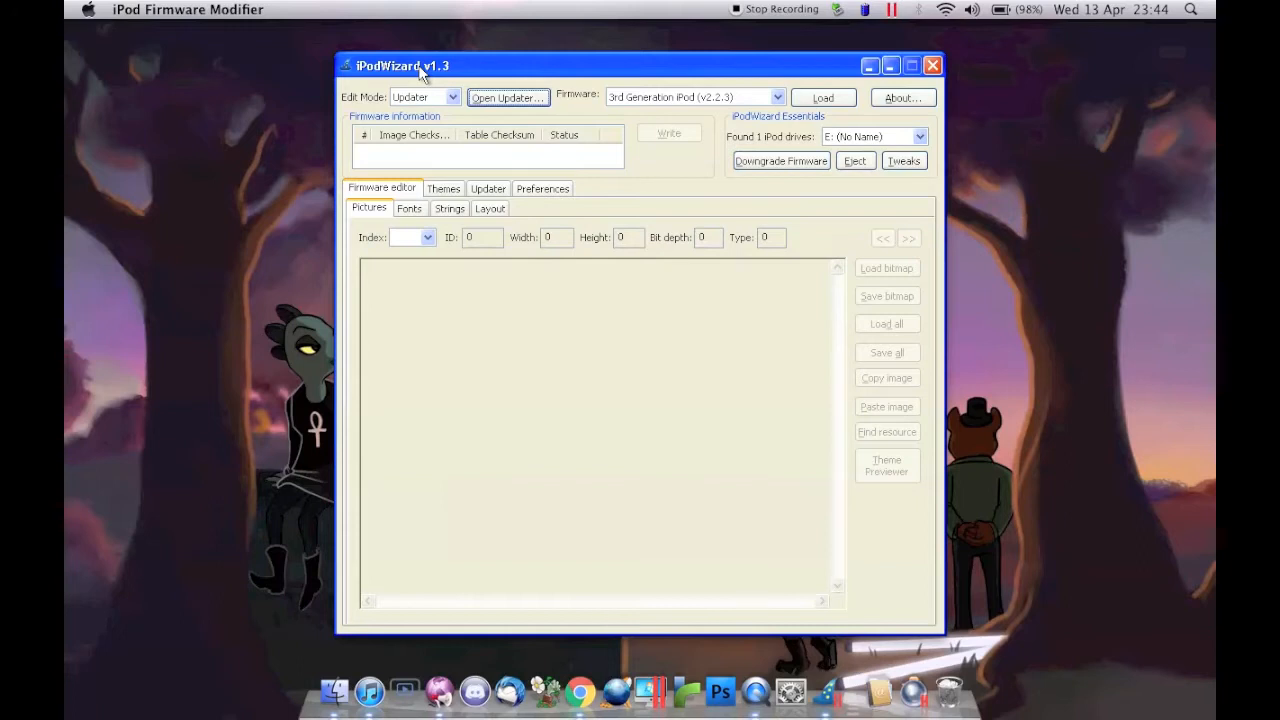
left_click(888, 136)
left_click(870, 147)
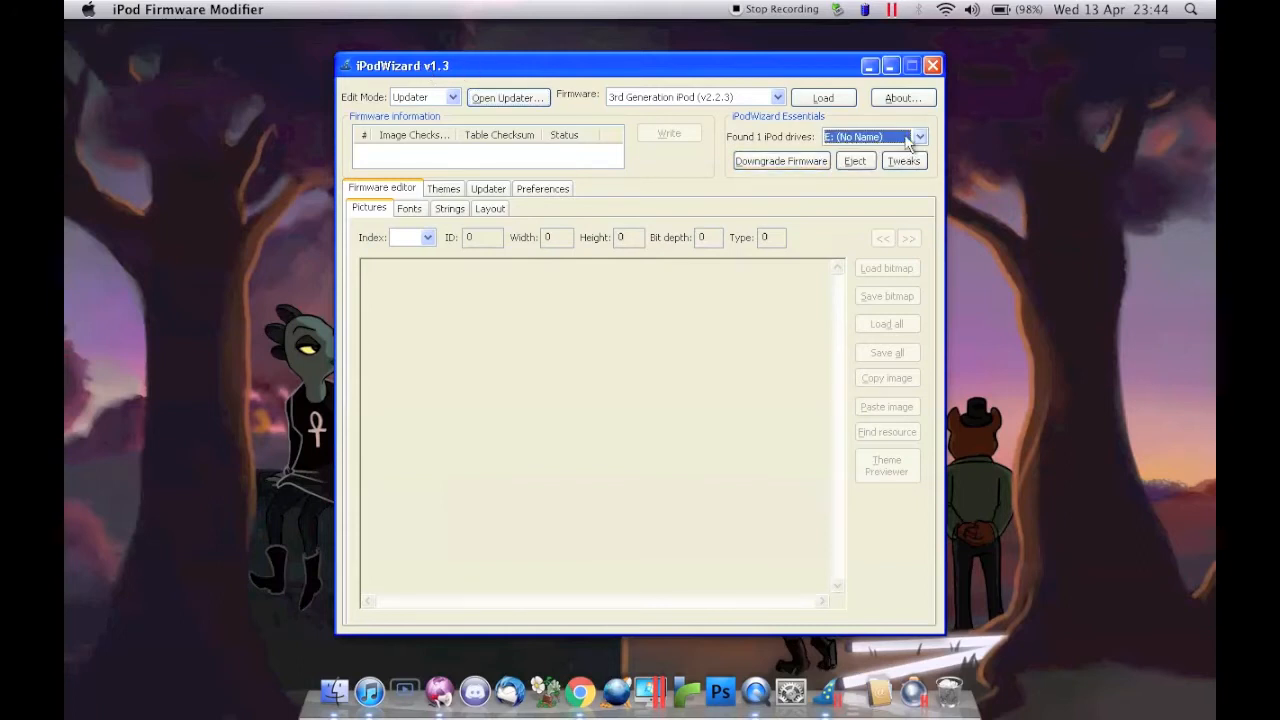
- Set the edit mode to iPod and load the iPod's firmware
left_click(430, 96)
left_click(422, 125)
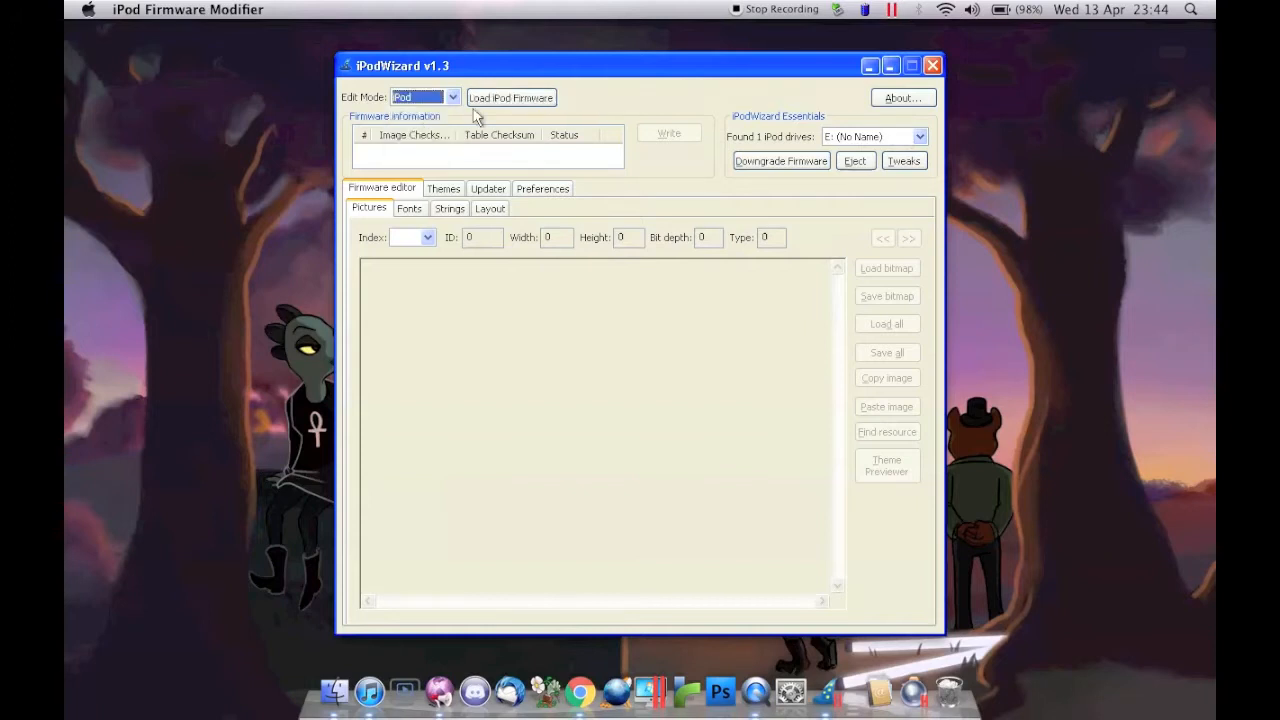
left_click(494, 102)
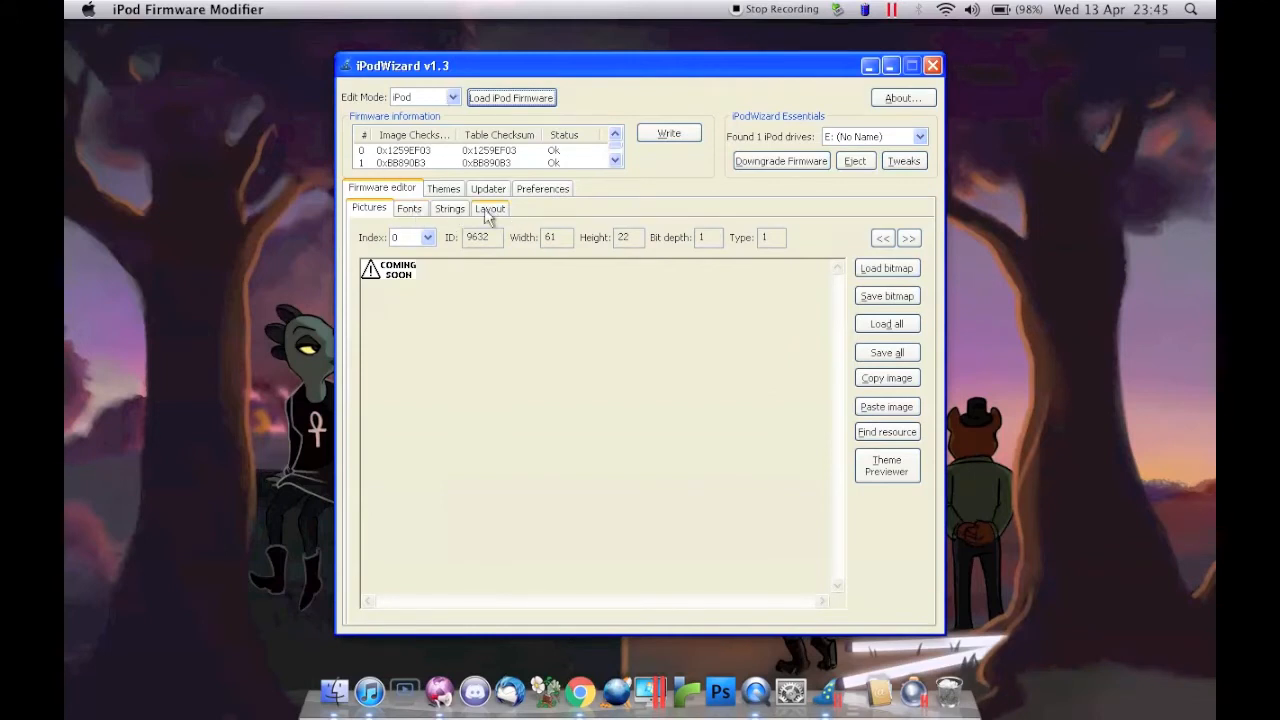
- Browse the firmware pictures by index, moving forward to index 38
left_click(405, 238)
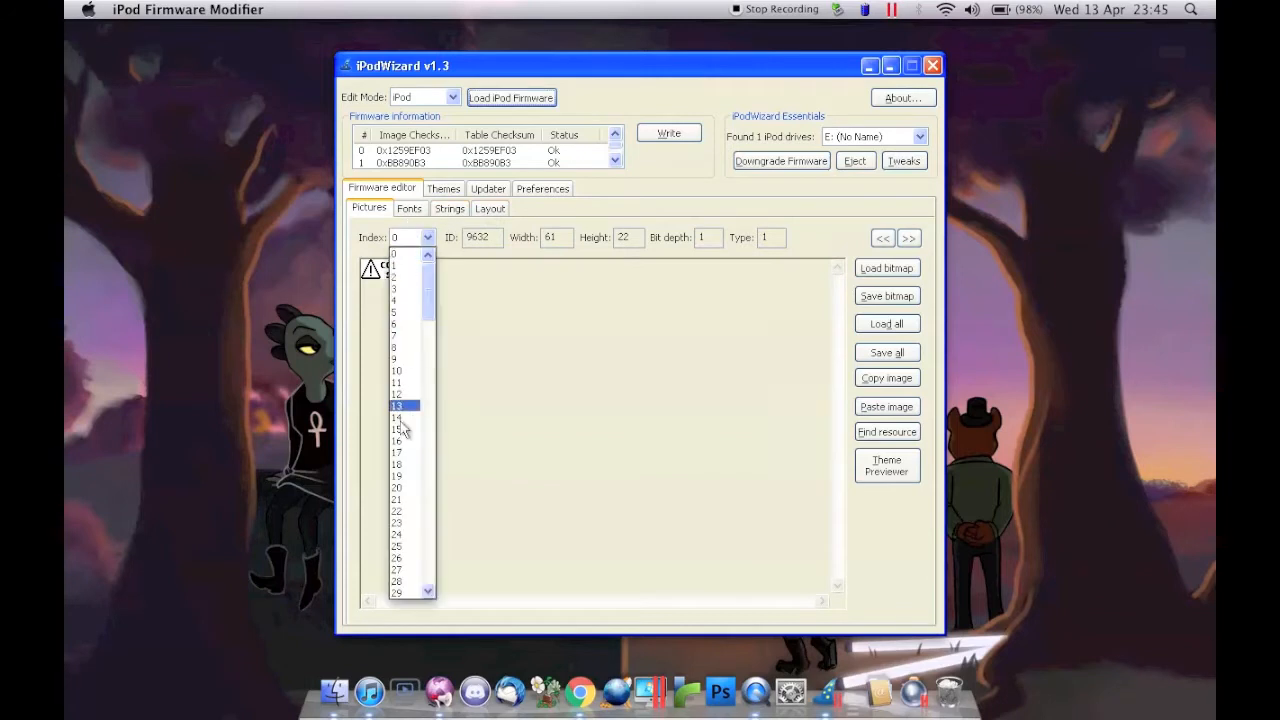
left_click(387, 524)
left_click(427, 237)
left_click(407, 578)
key("Down")
key("Down")
key("Down")
key("Down")
key("Down")
key("Down")
key("Down")
key("Down")
key("Down")
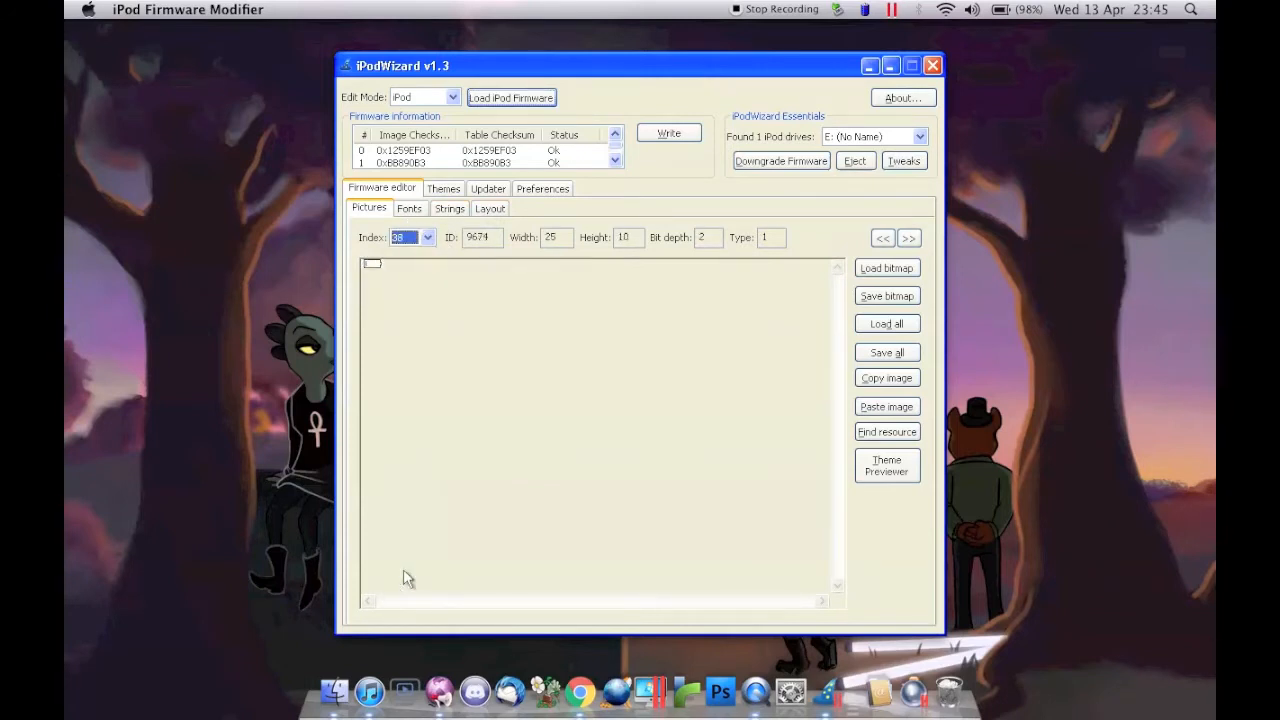
- Look at the firmware strings and step through the scheme layout resources down to 9768
left_click(450, 208)
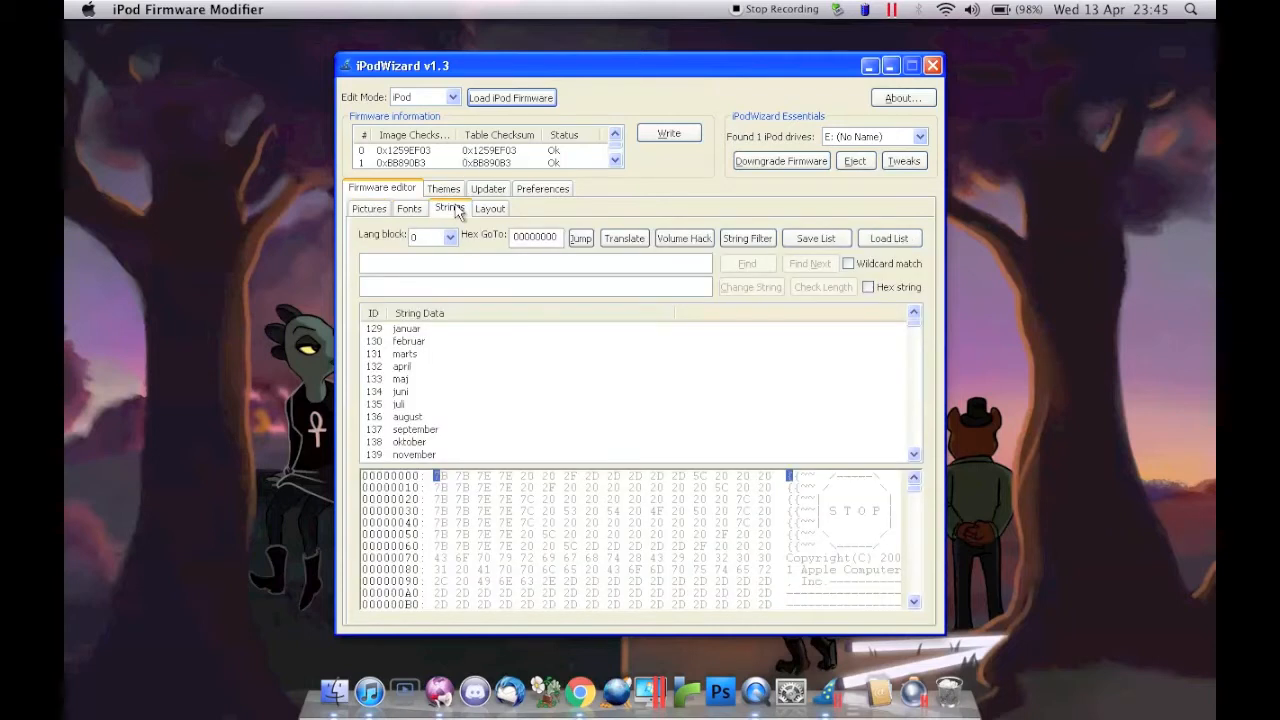
left_click(488, 209)
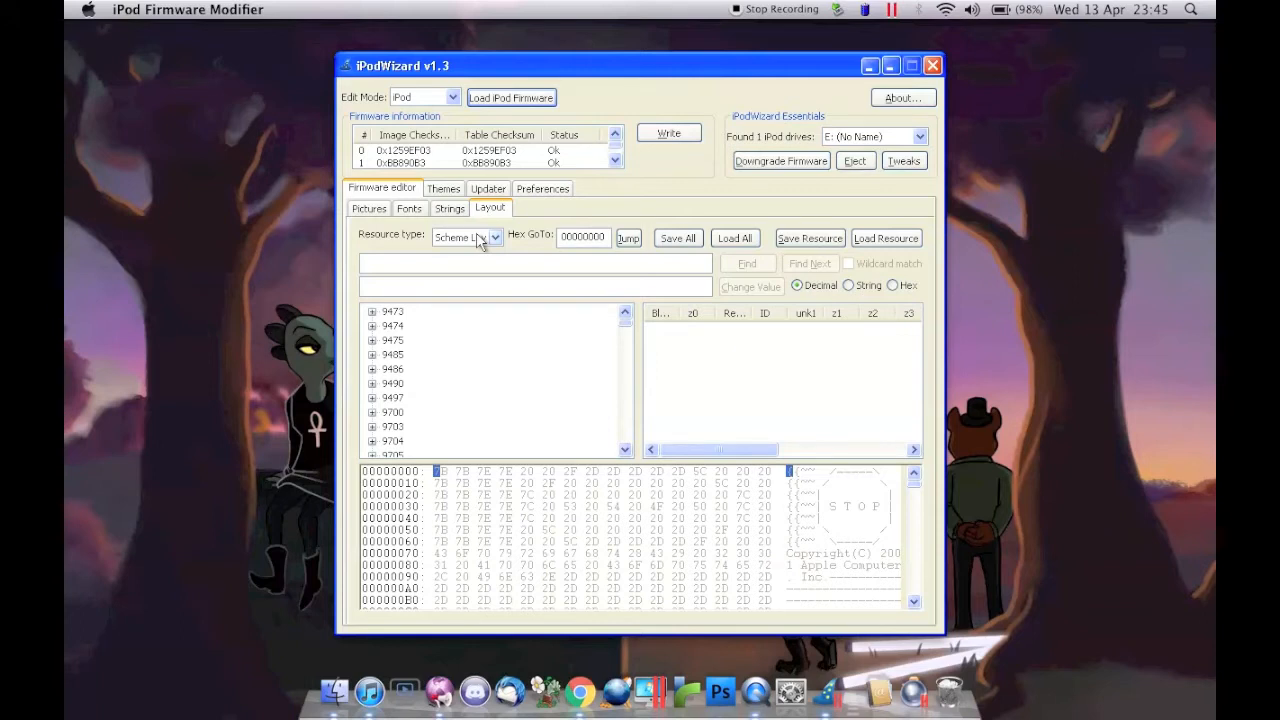
left_click(408, 327)
left_click(405, 369)
key("Down")
key("Down")
key("Down")
key("Down")
key("Down")
key("Down")
key("Down")
key("Down")
key("Down")
key("Down")
key("Down")
key("Down")
key("Down")
key("Down")
key("Down")
key("Down")
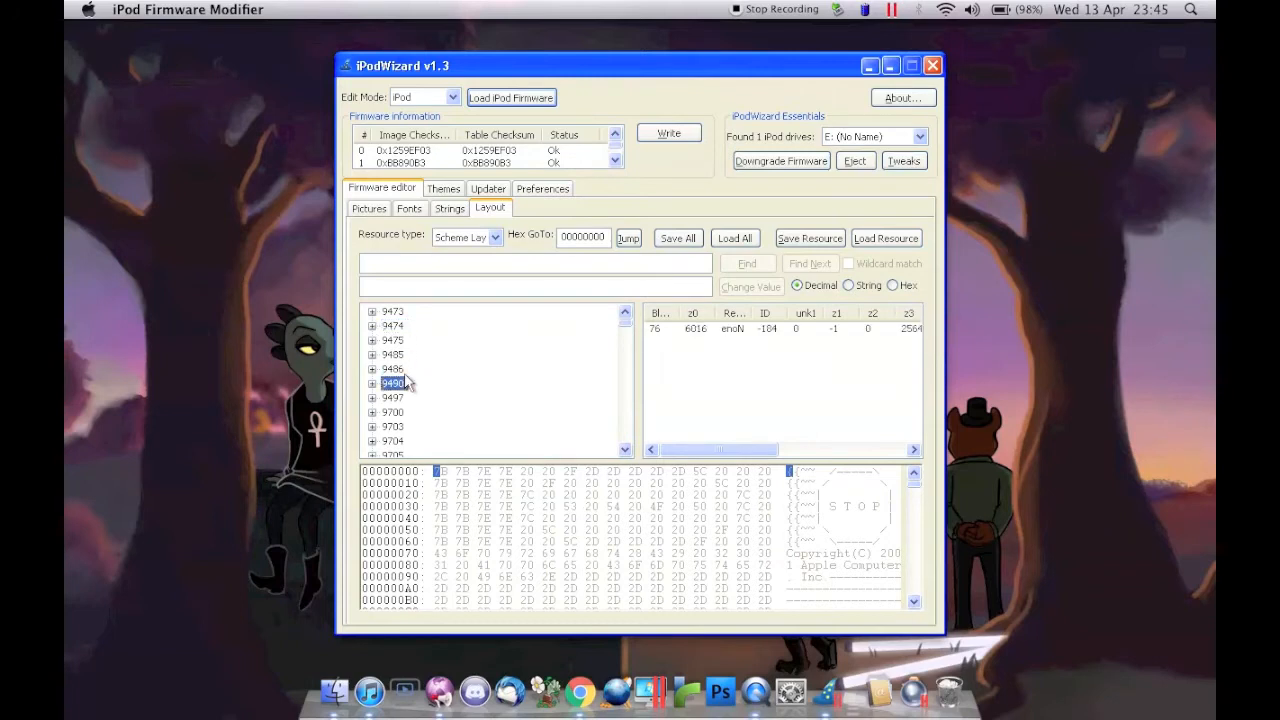
key("Down")
key("Down")
key("Down")
key("Down")
key("Down")
key("Down")
key("Down")
key("Down")
key("Down")
key("Down")
key("Down")
key("Down")
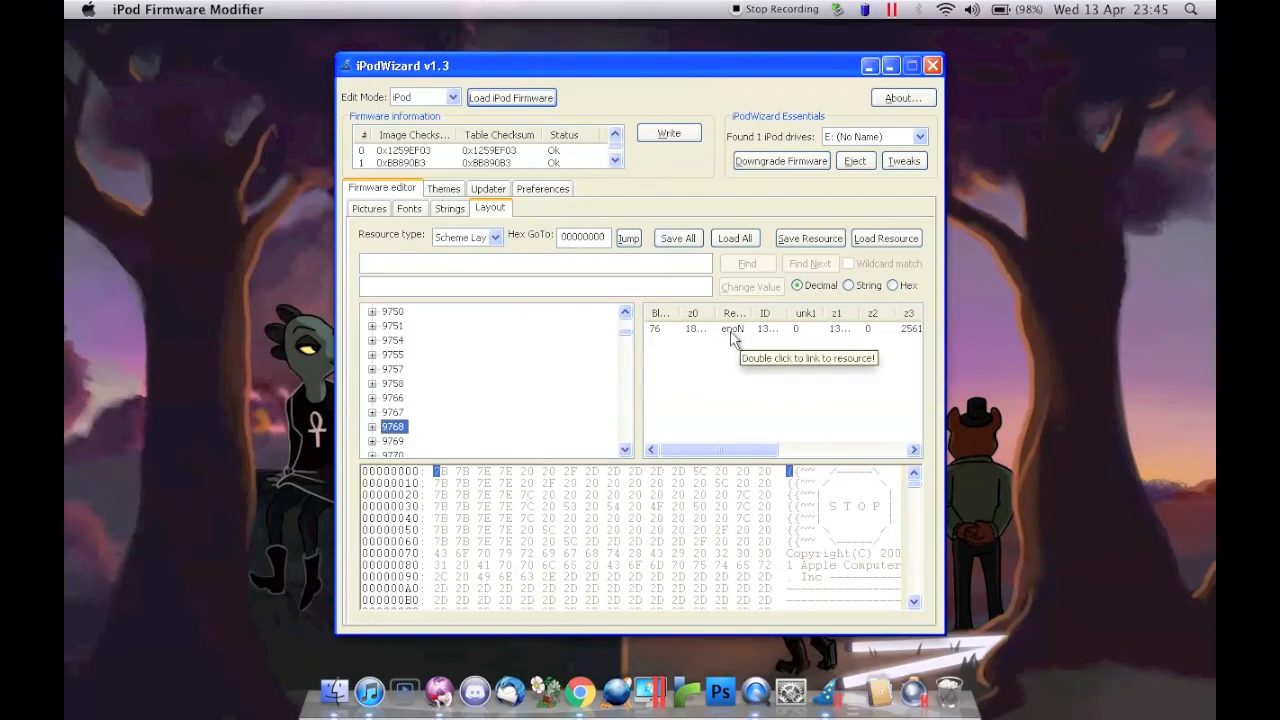
- Expand layout resource 9768 and its child 13131, and open the linked picture 9690
left_click(371, 427)
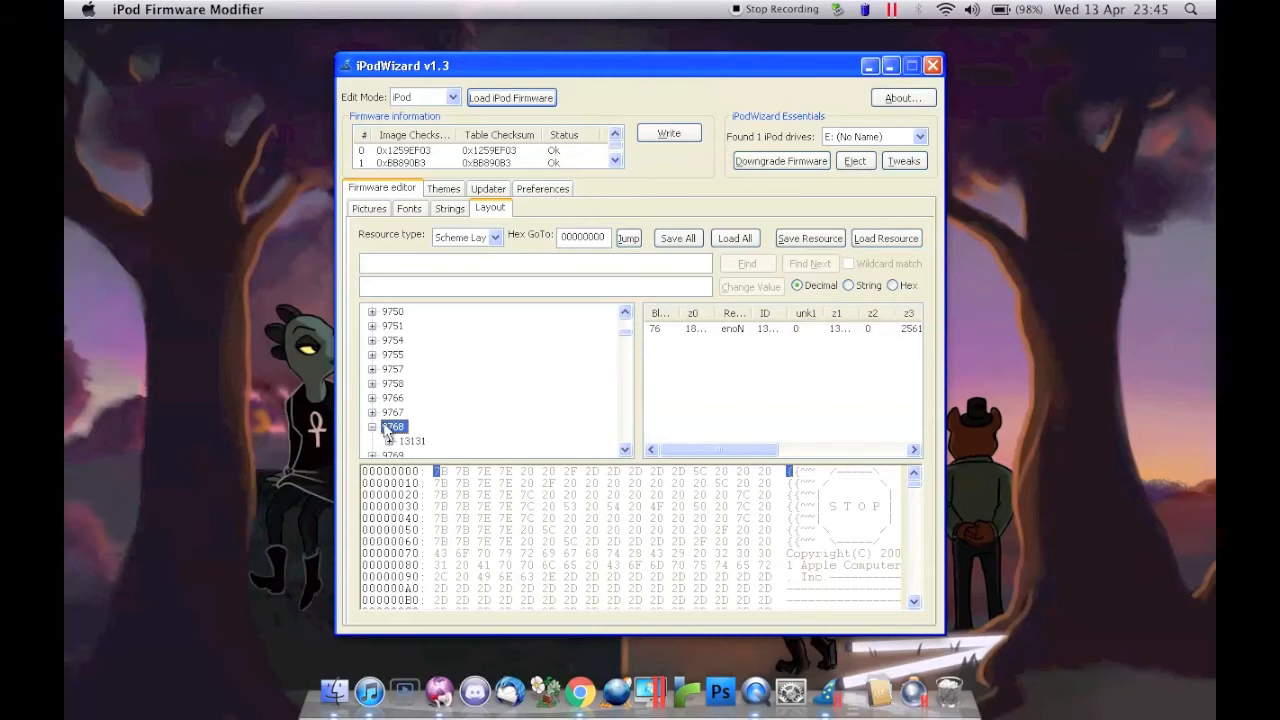
left_click(412, 441)
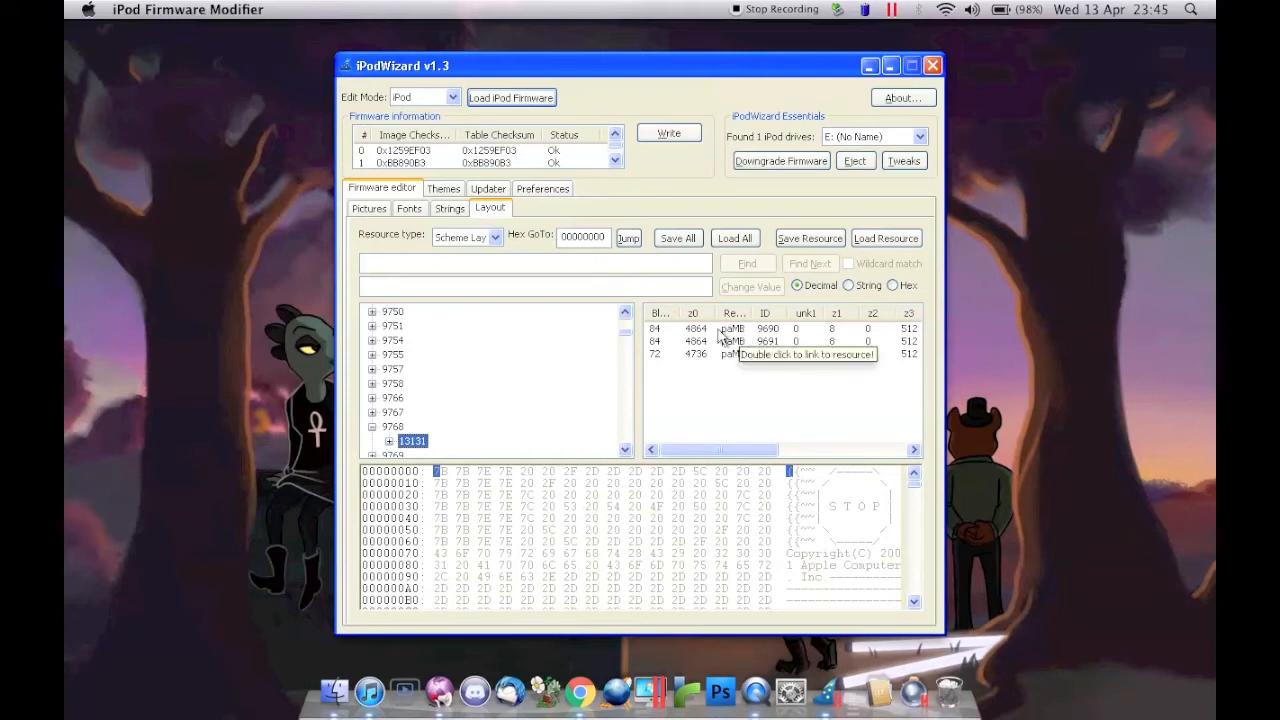
left_click(389, 441)
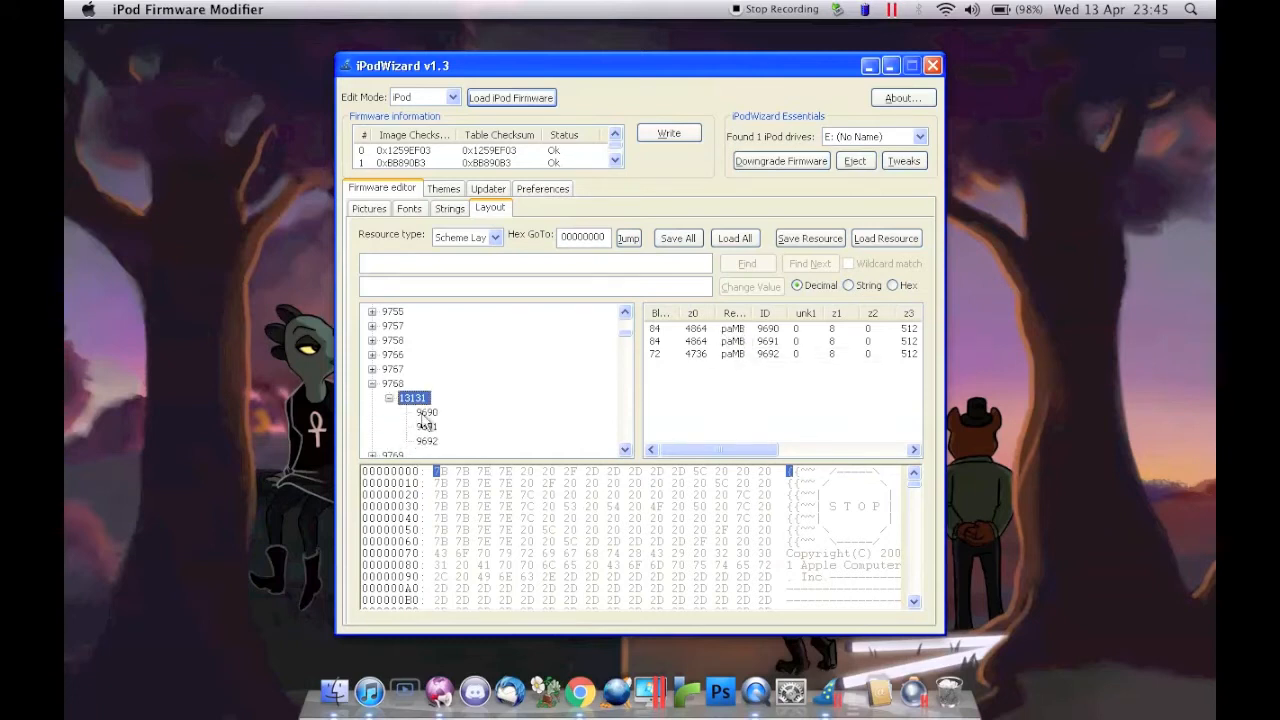
double_click(730, 328)
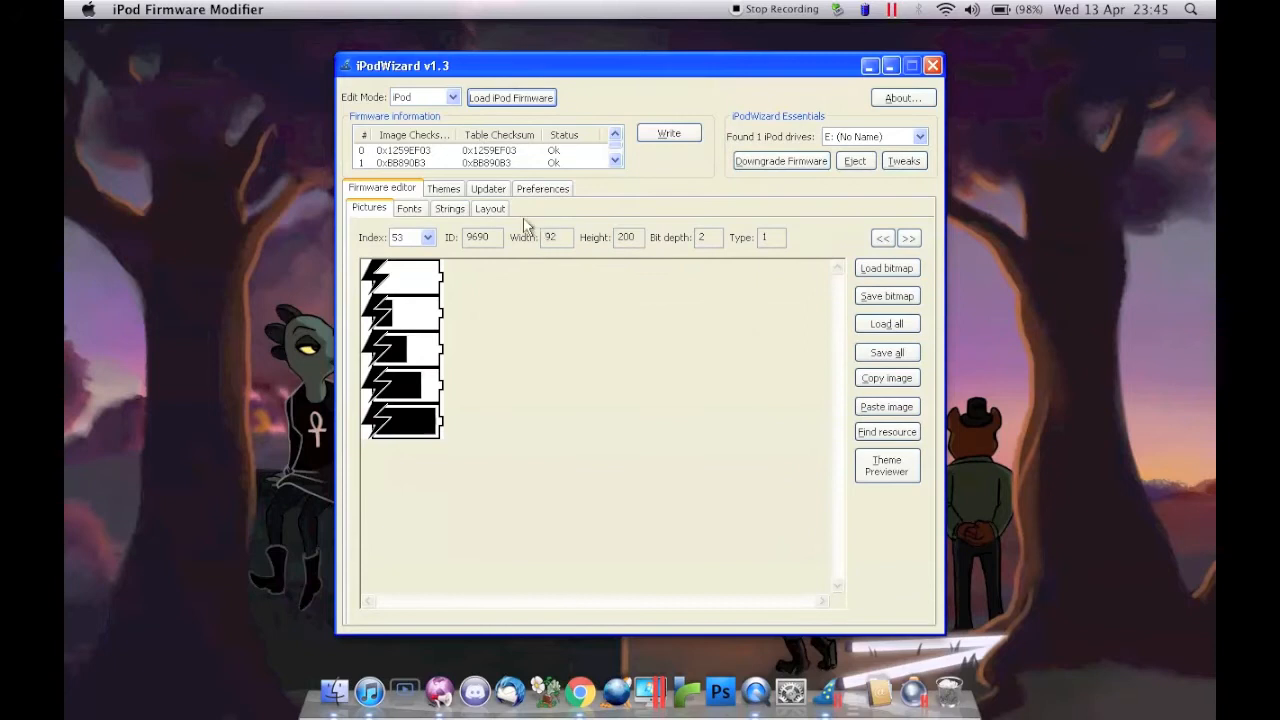
- Browse the firmware pictures from the higher indexes back to the small charging battery images at index 33
left_click(427, 237)
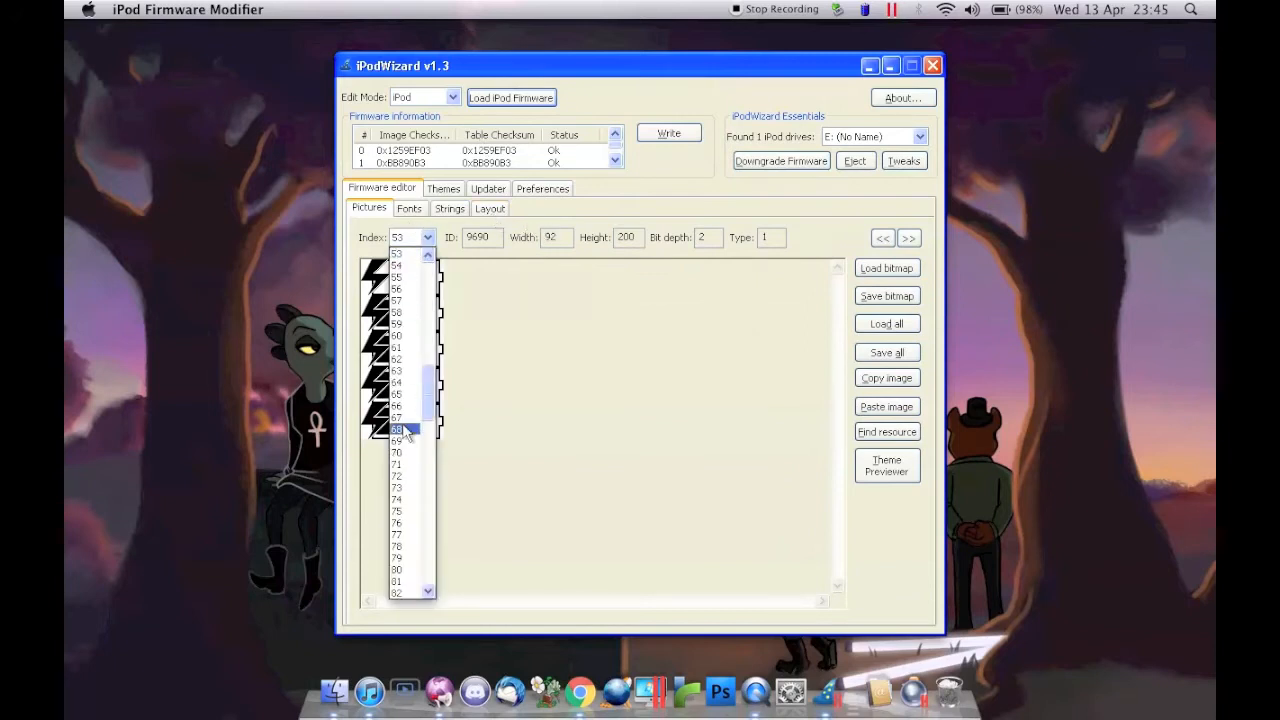
left_click(397, 524)
key("Up")
key("Up")
key("Up")
key("Up")
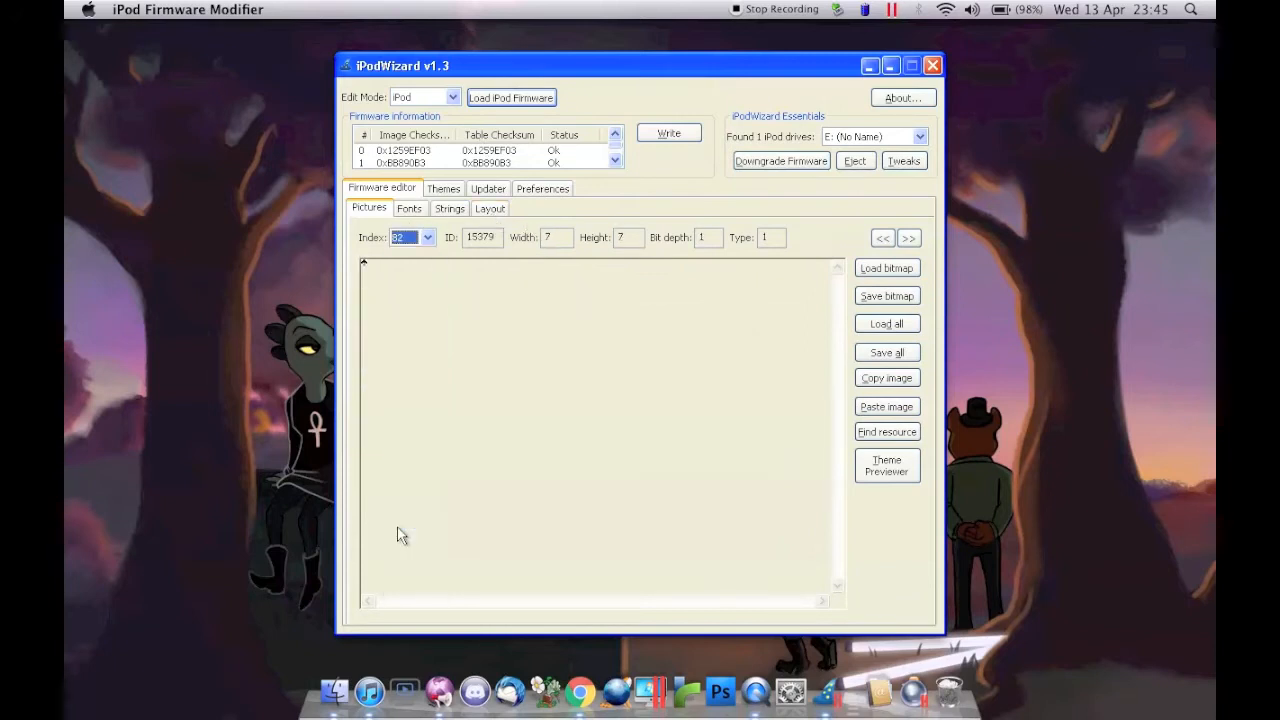
key("Up")
key("Up")
key("Up")
key("Up")
key("Up")
key("Up")
key("Up")
key("Up")
key("Up")
key("Up")
key("Up")
key("Up")
key("Up")
key("Up")
key("Up")
key("Up")
key("Up")
key("Up")
key("Up")
key("Up")
key("Up")
key("Up")
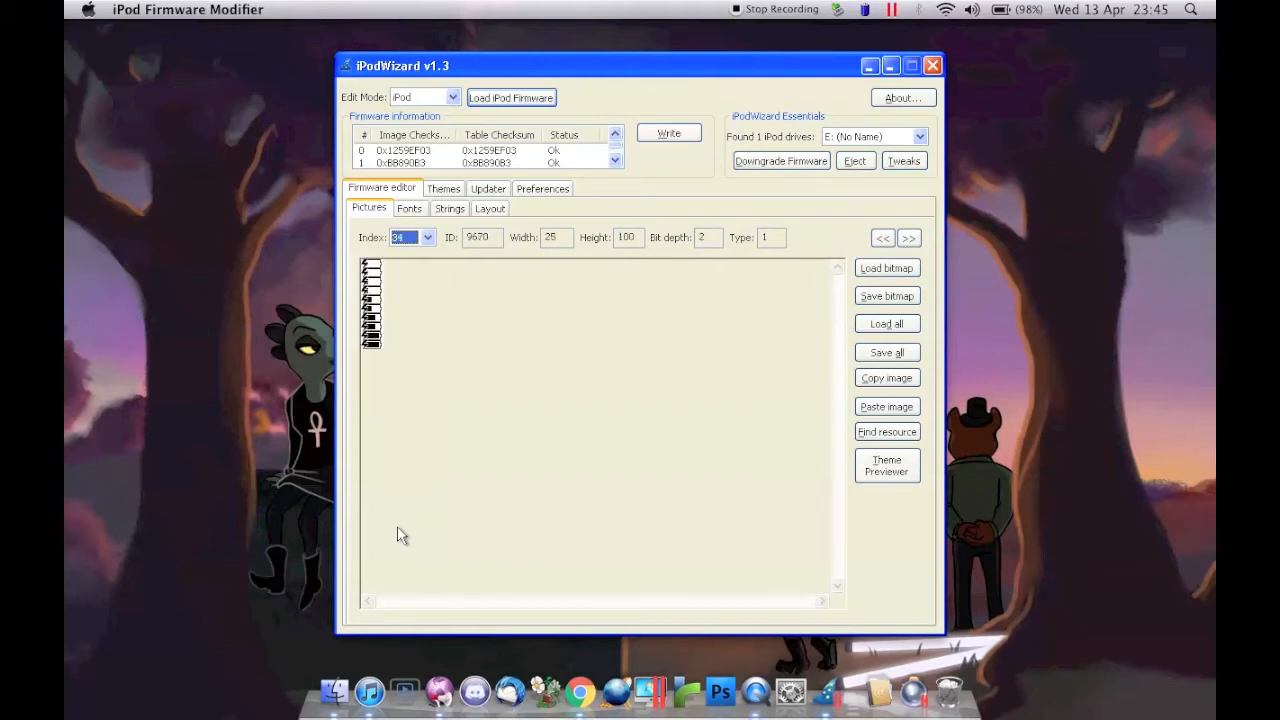
key("Up")
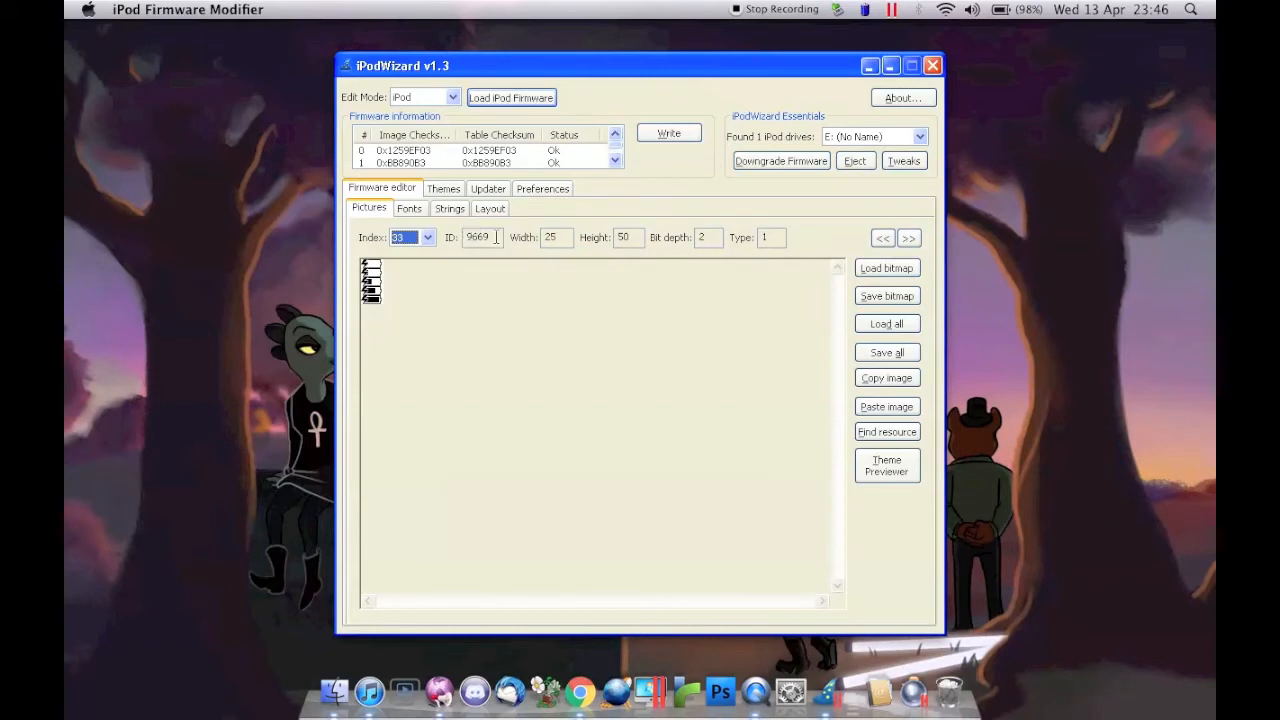
- Search the layout resources for the charging battery picture's ID, 9669
left_click(481, 237)
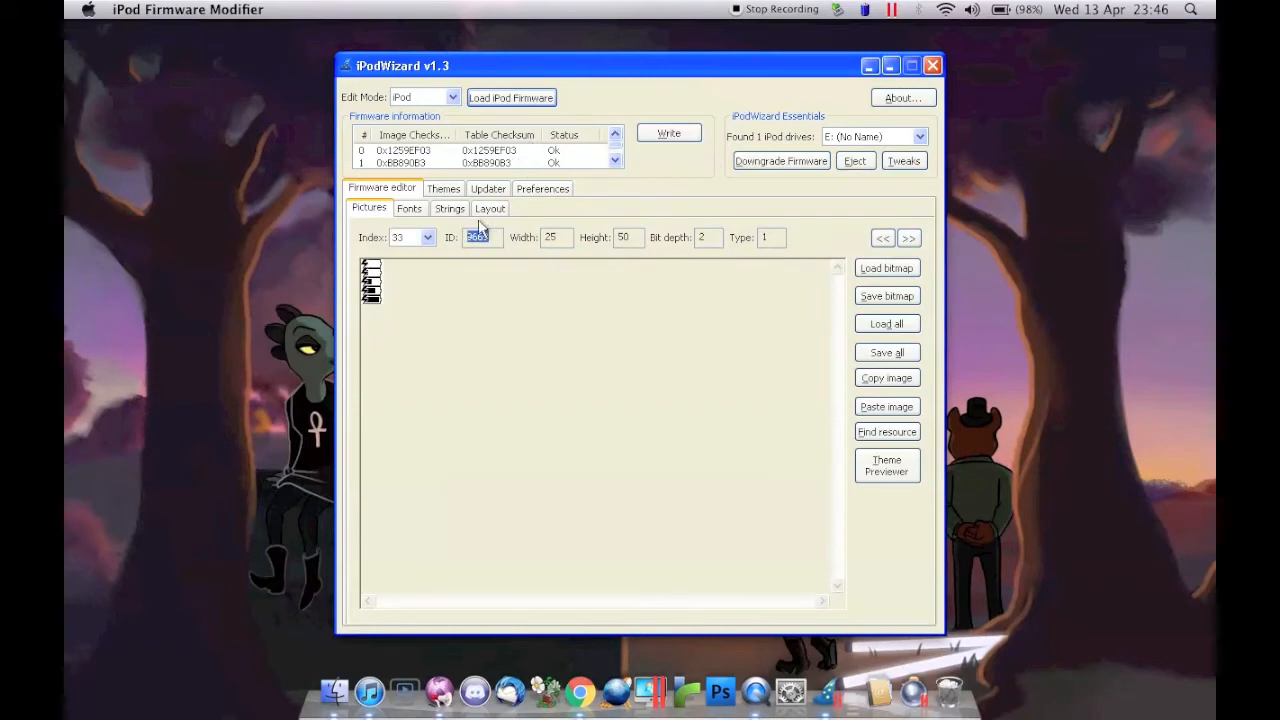
left_click(489, 208)
left_click(395, 311)
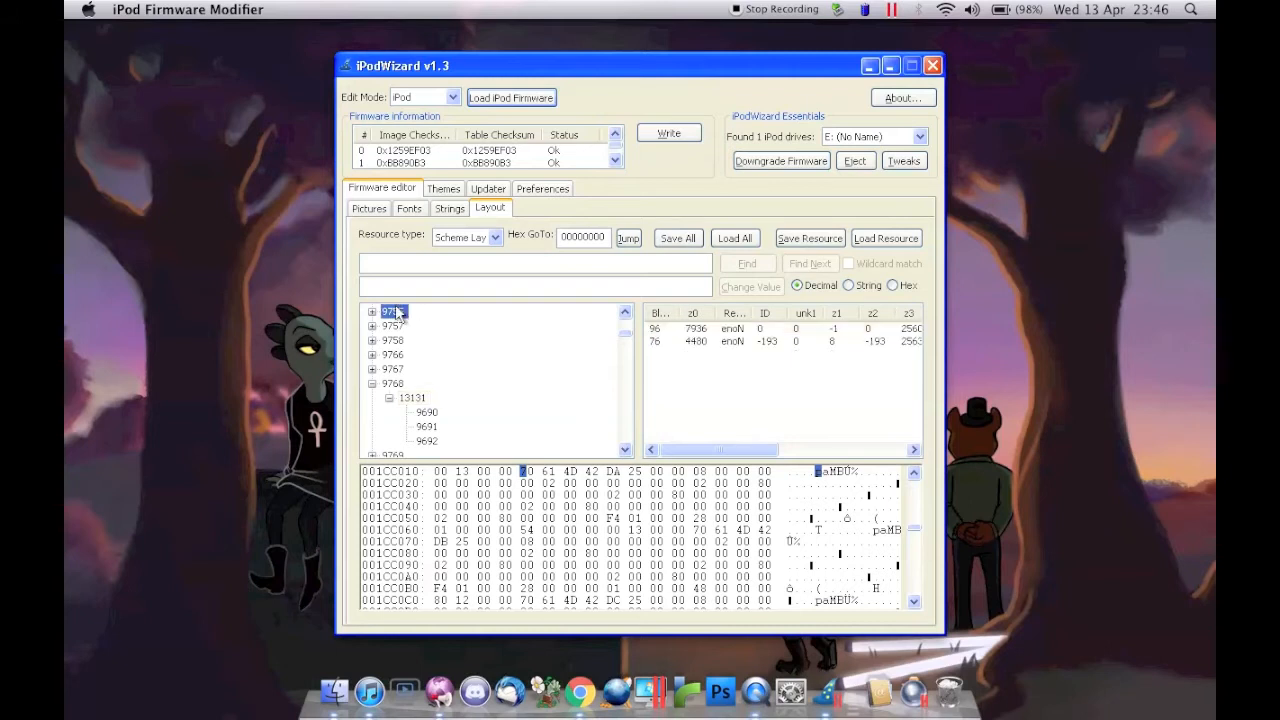
left_click_drag(628, 336, 628, 318)
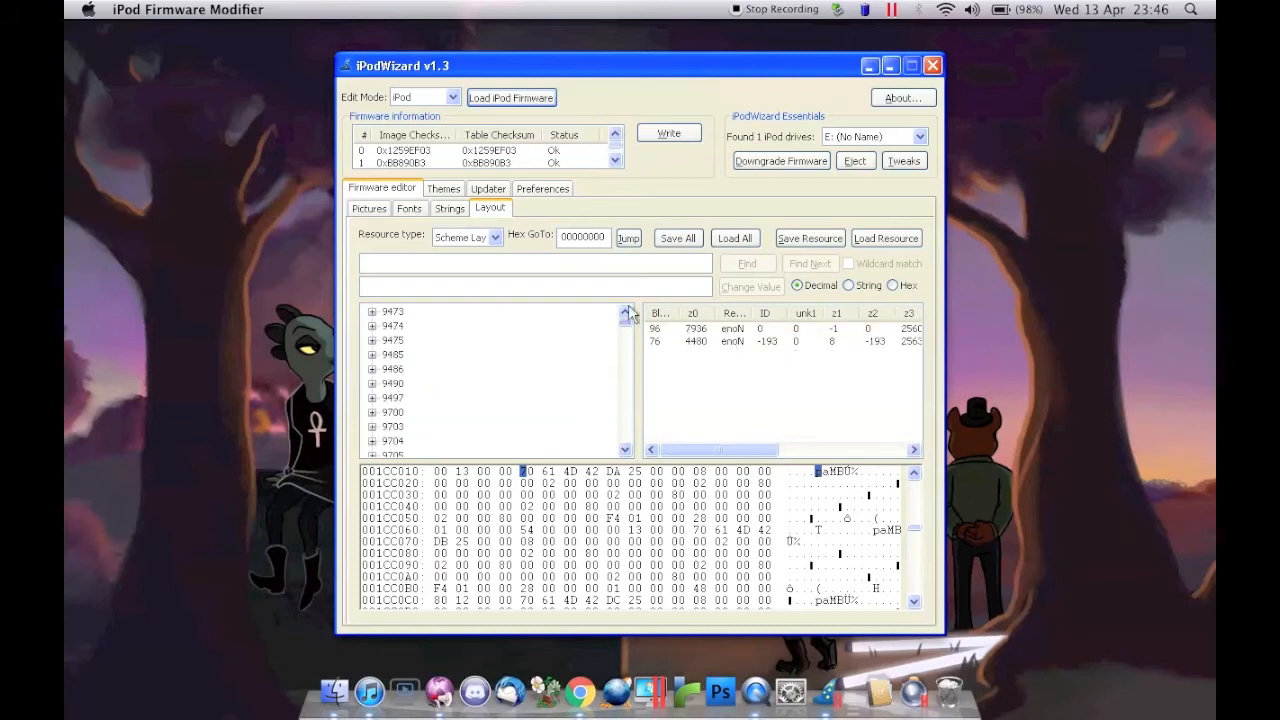
left_click(430, 314)
left_click(458, 258)
type("9669")
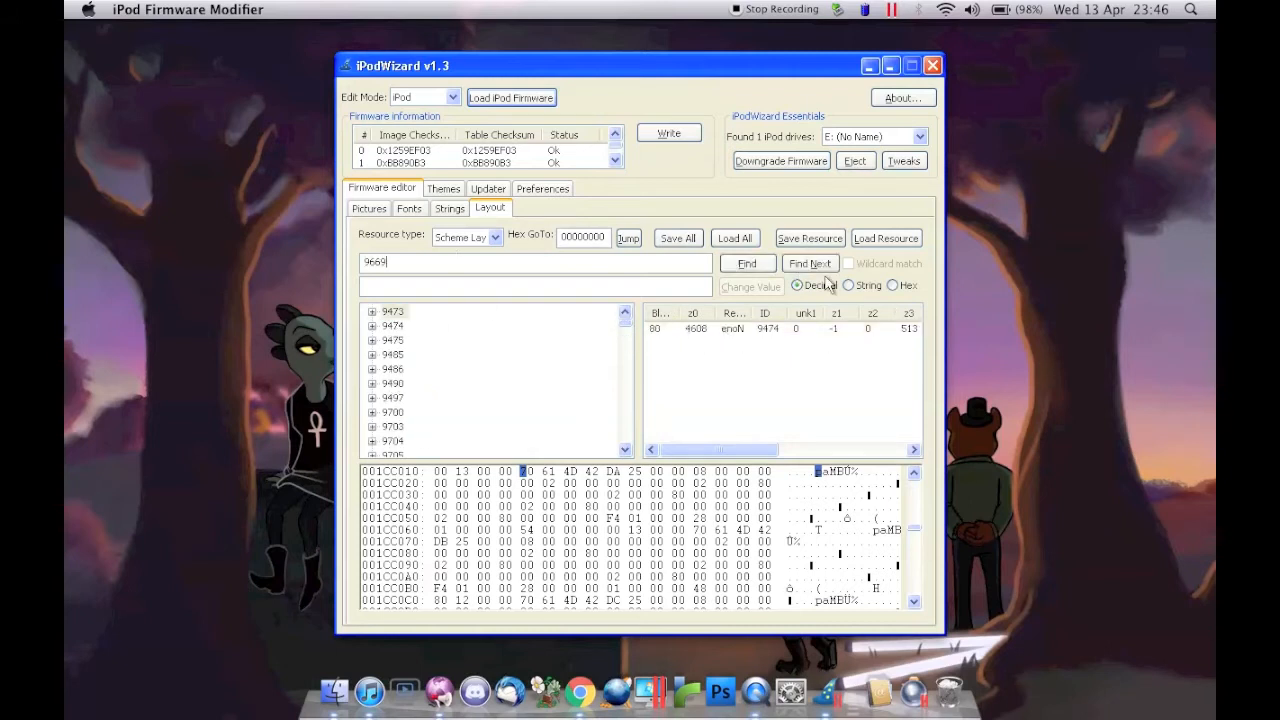
left_click(762, 268)
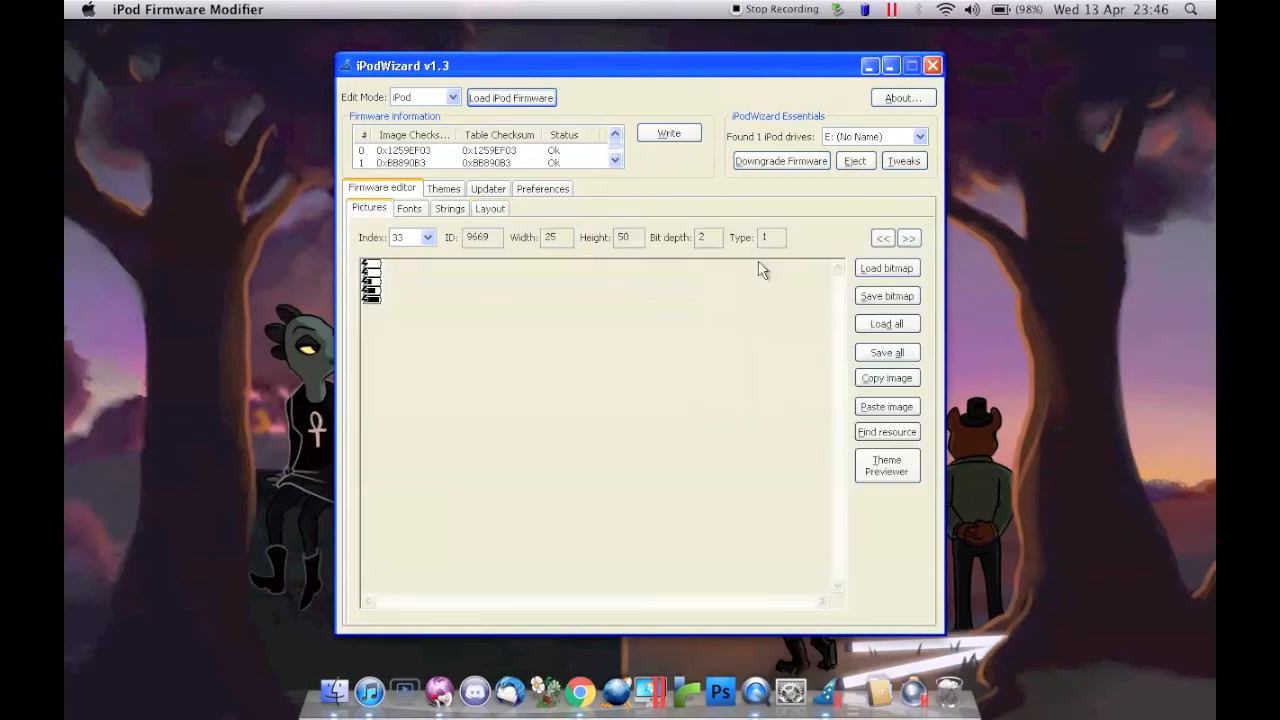
- Return to the layout tree, list the entries of resource 13130 and review its parent resources
left_click(490, 210)
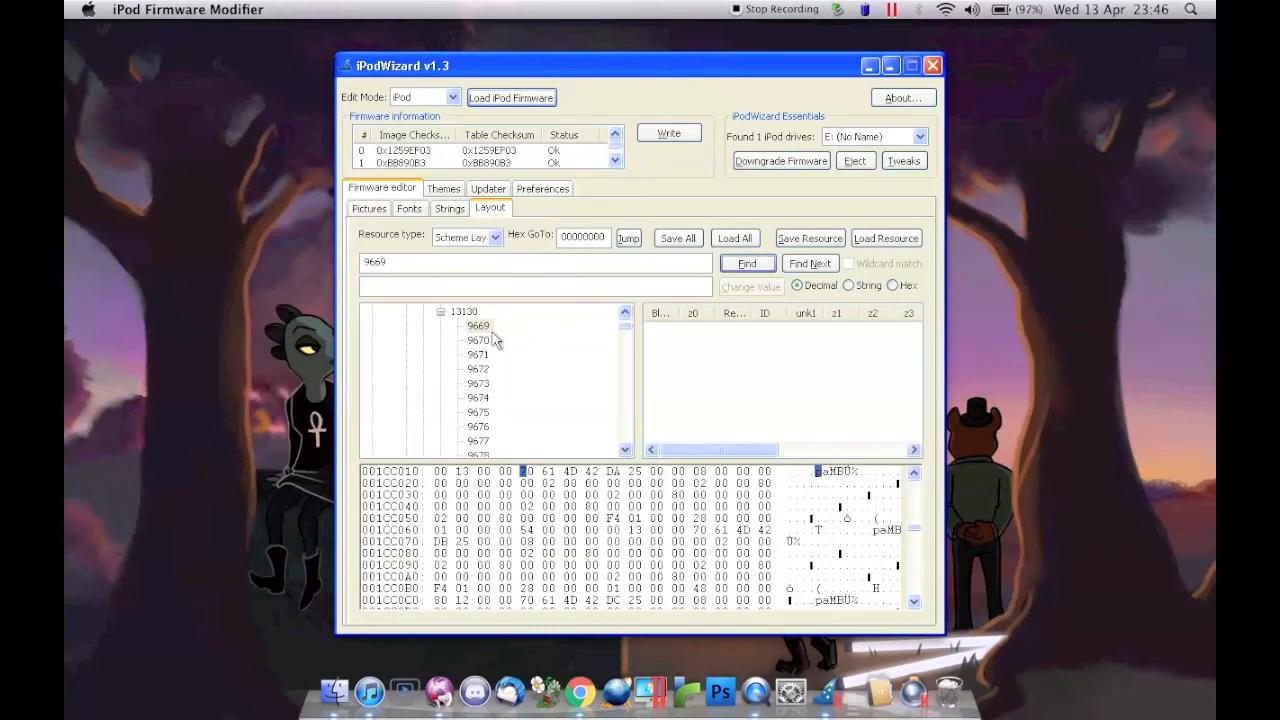
left_click(478, 398)
left_click(490, 208)
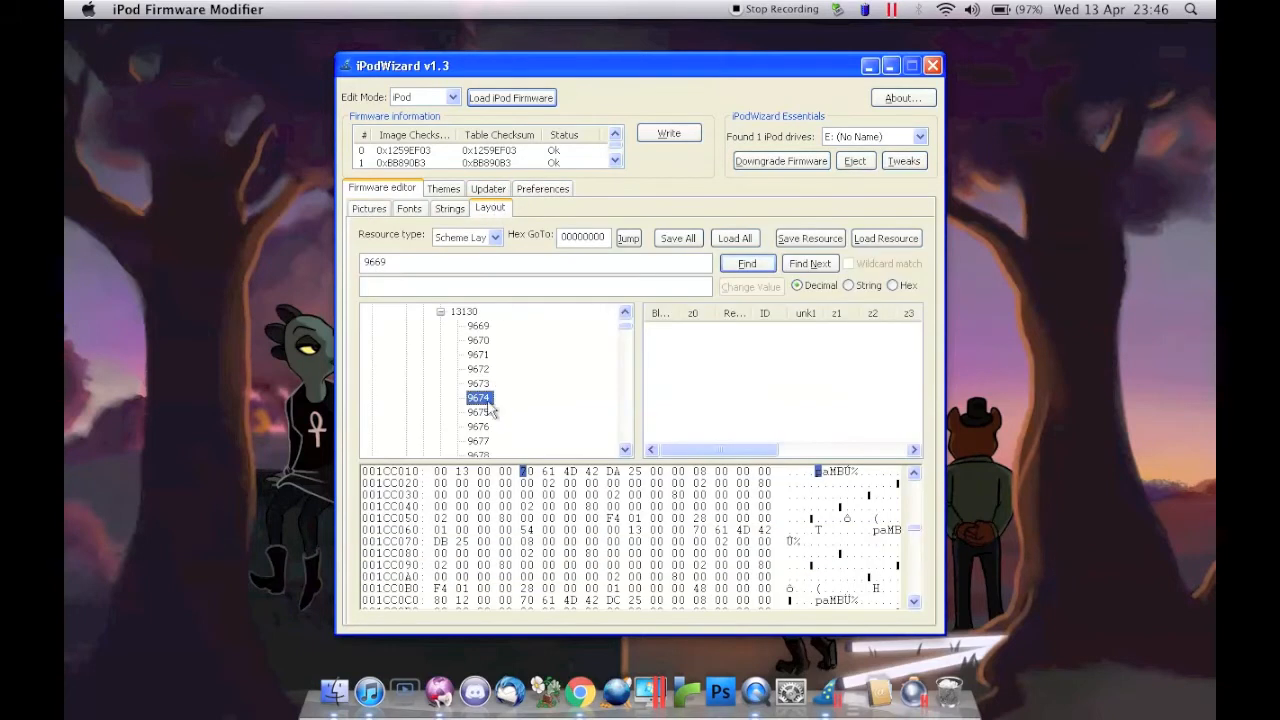
left_click(463, 312)
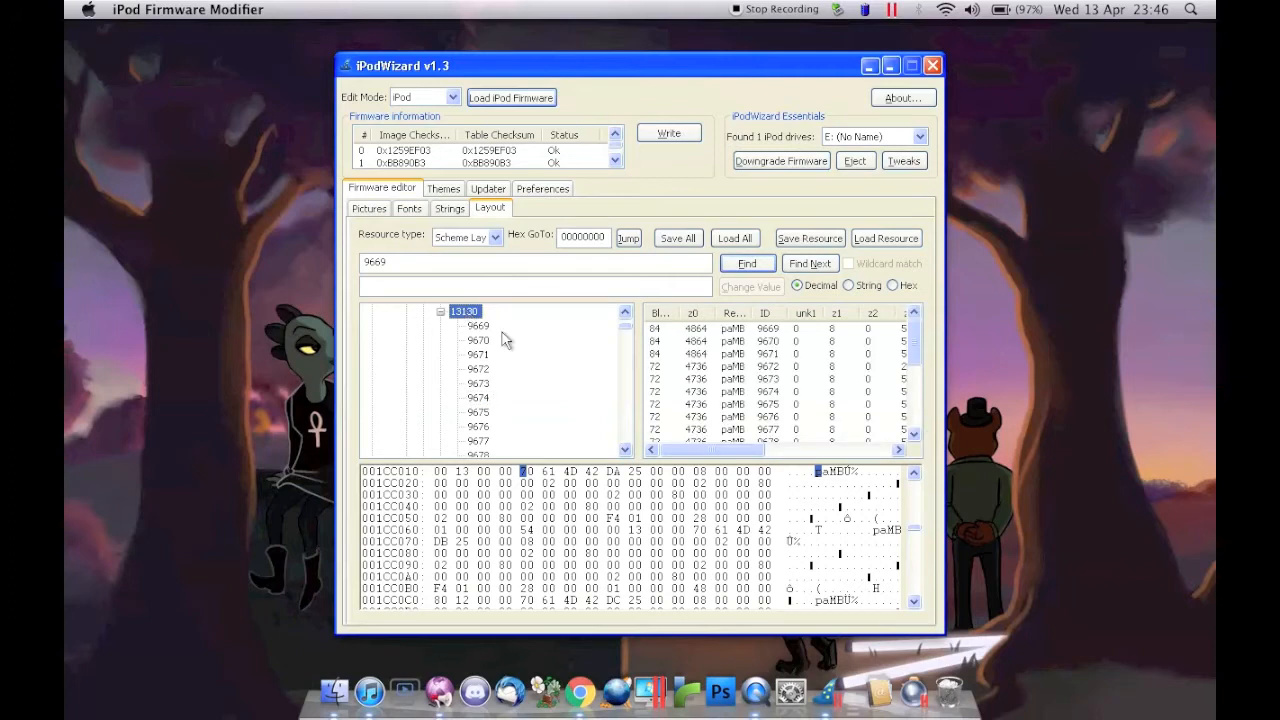
scroll(502, 332, "up", 3)
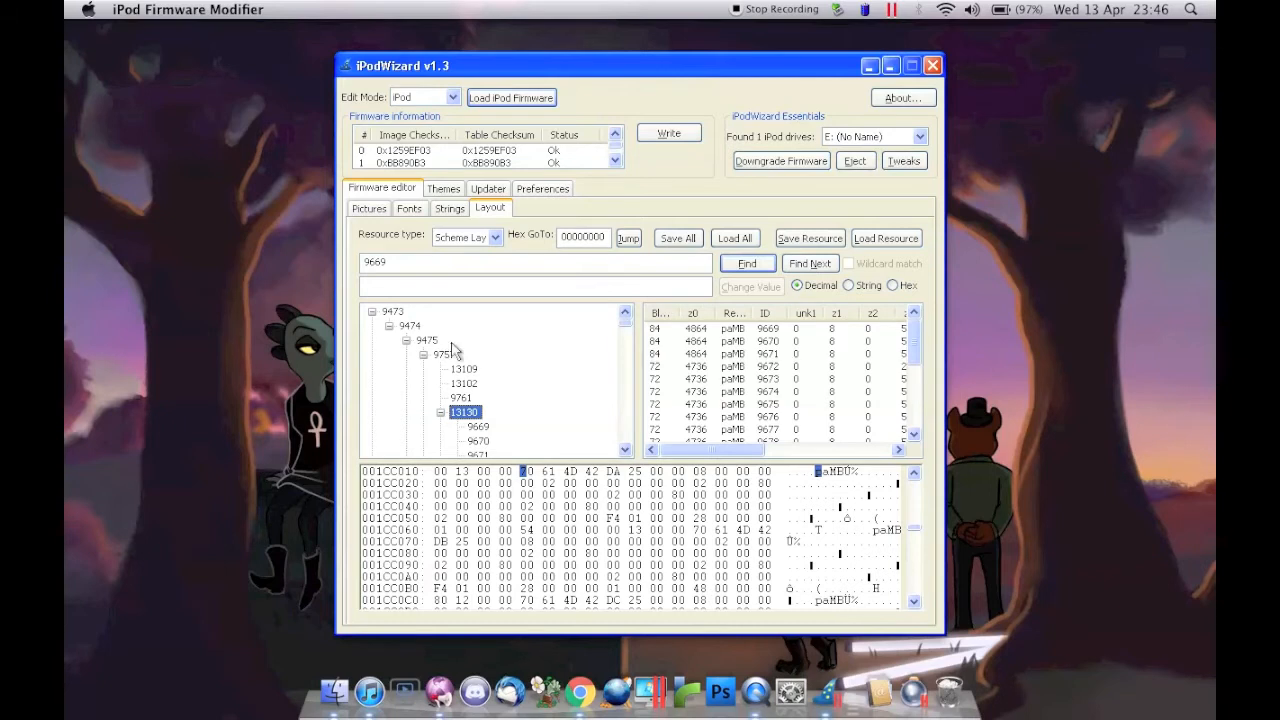
- Select layout resource 9757 and open the picture linked to its first entry
left_click(740, 265)
left_click(443, 356)
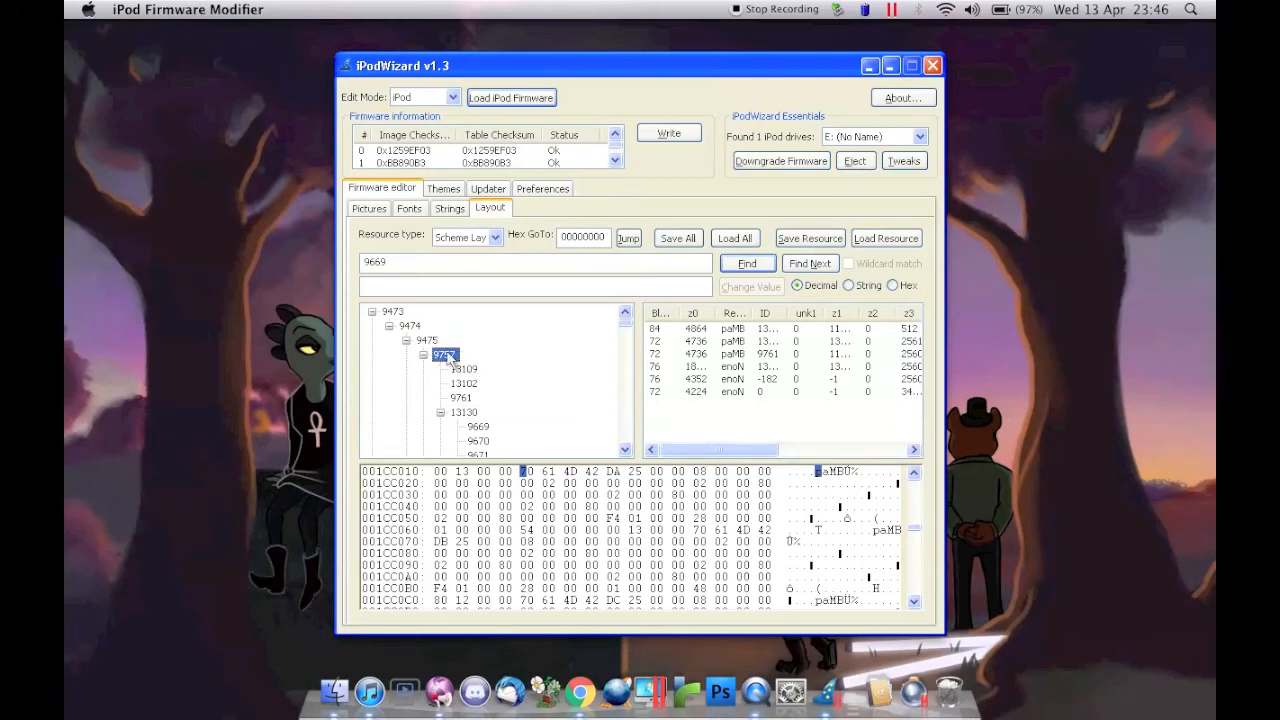
left_click(738, 330)
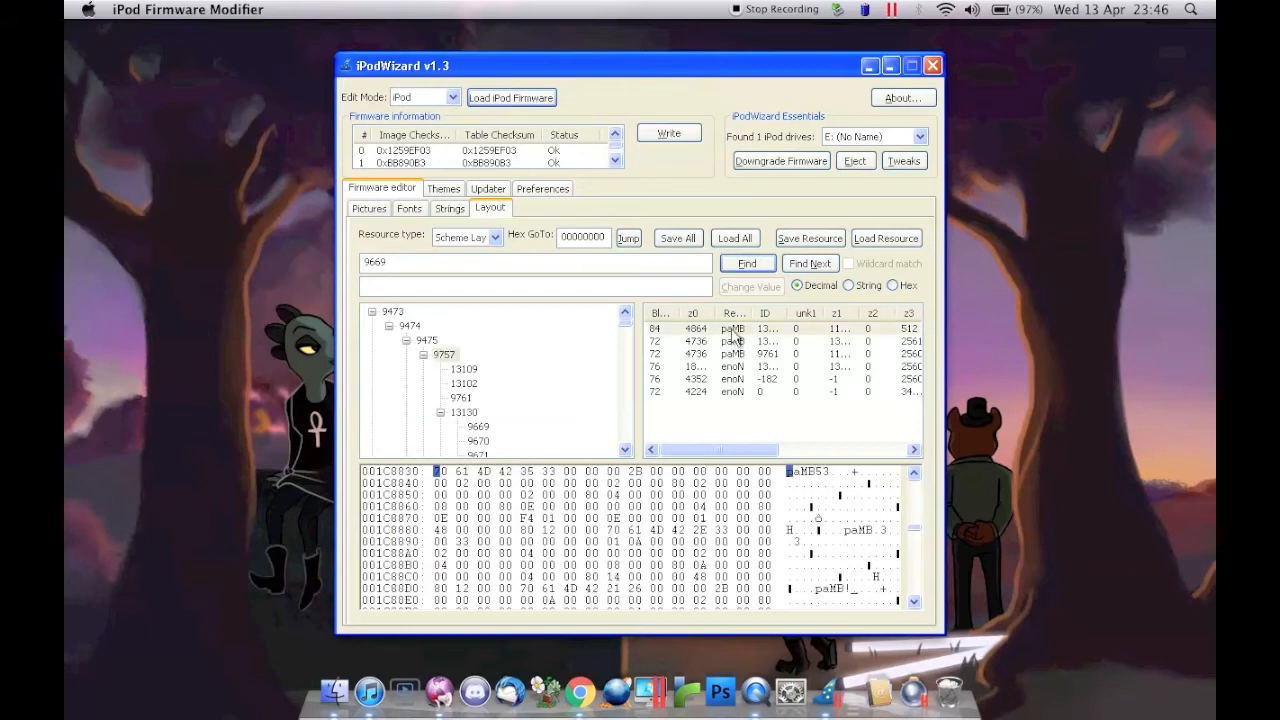
double_click(731, 330)
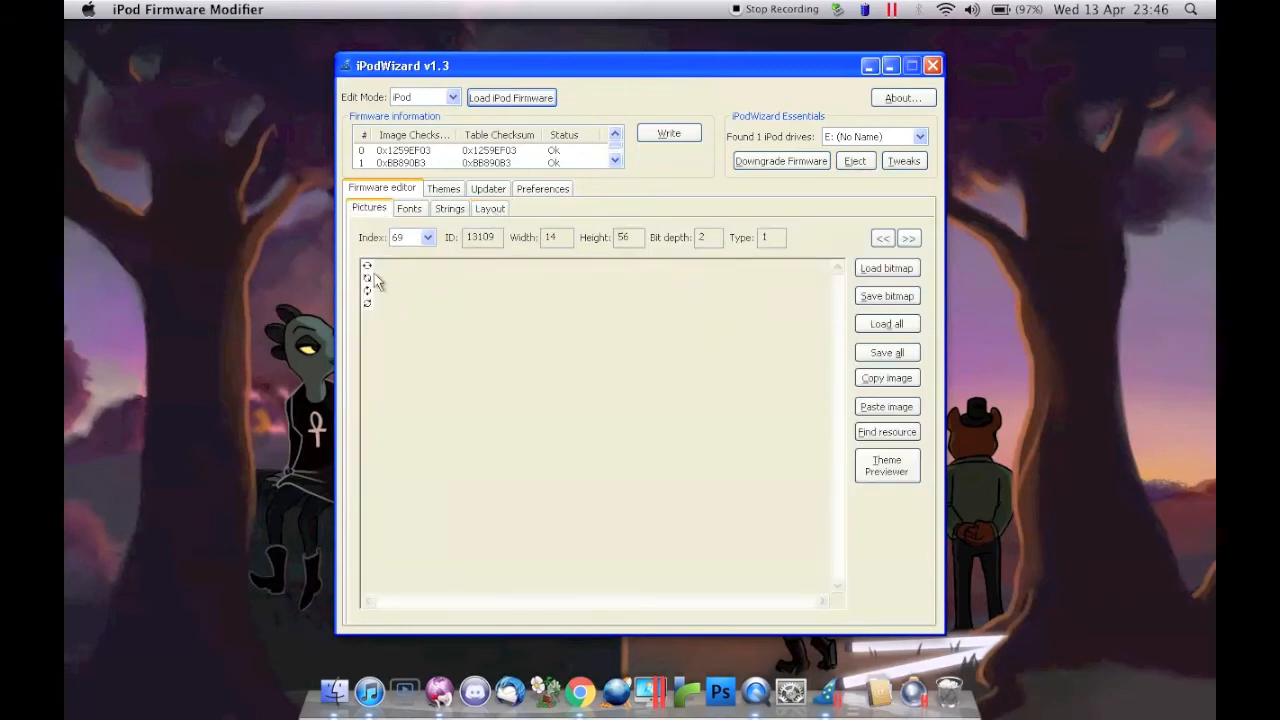
- Return to the layout of resource 9757 and try to open the picture linked to its second entry
left_click(491, 211)
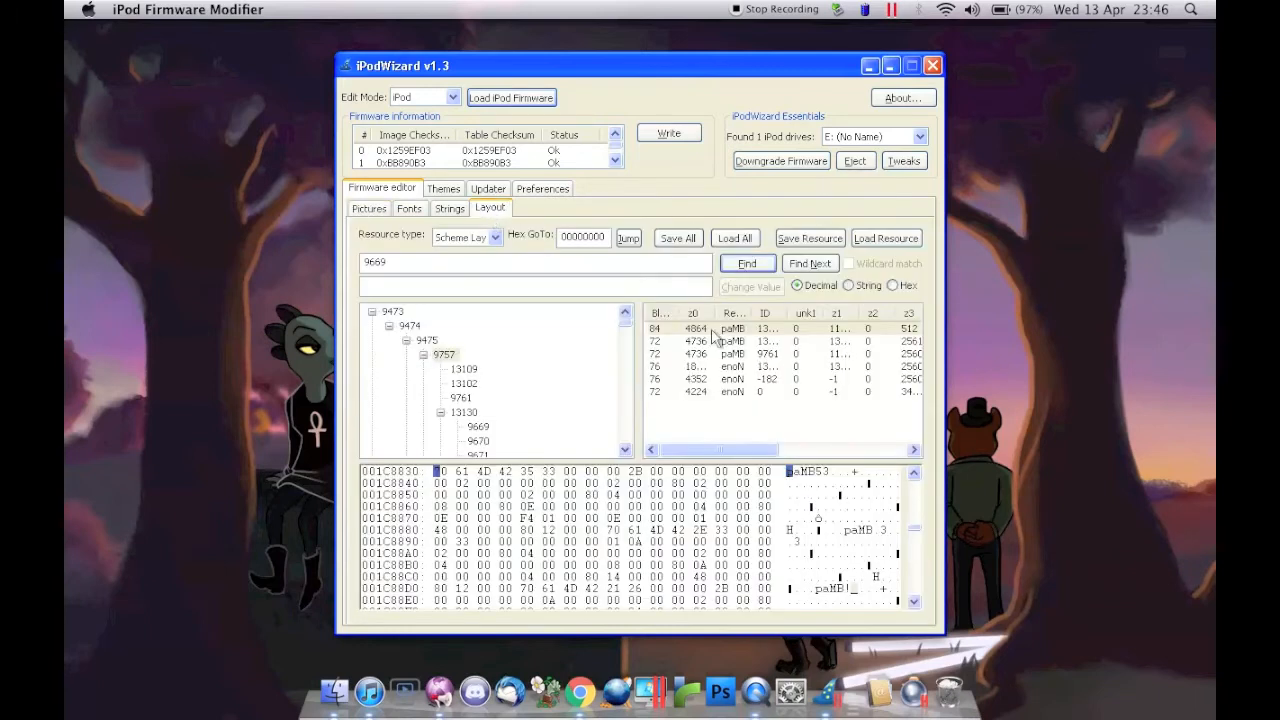
double_click(733, 345)
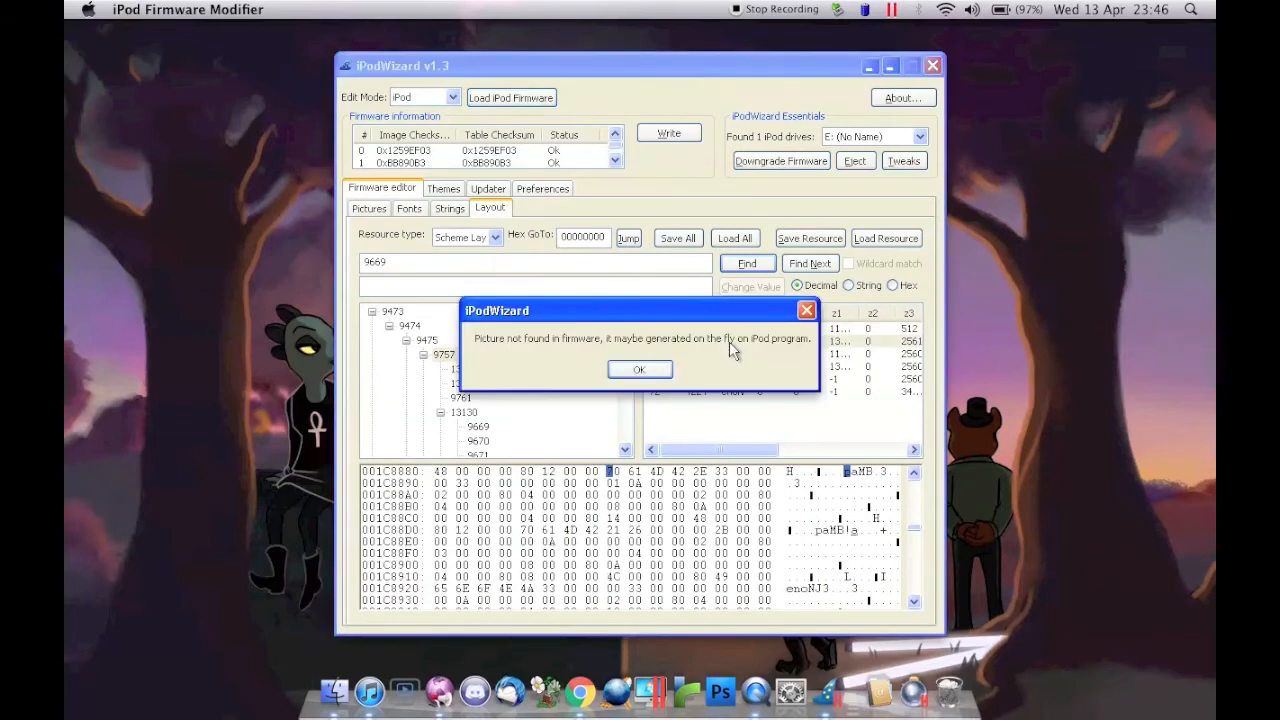
left_click(670, 372)
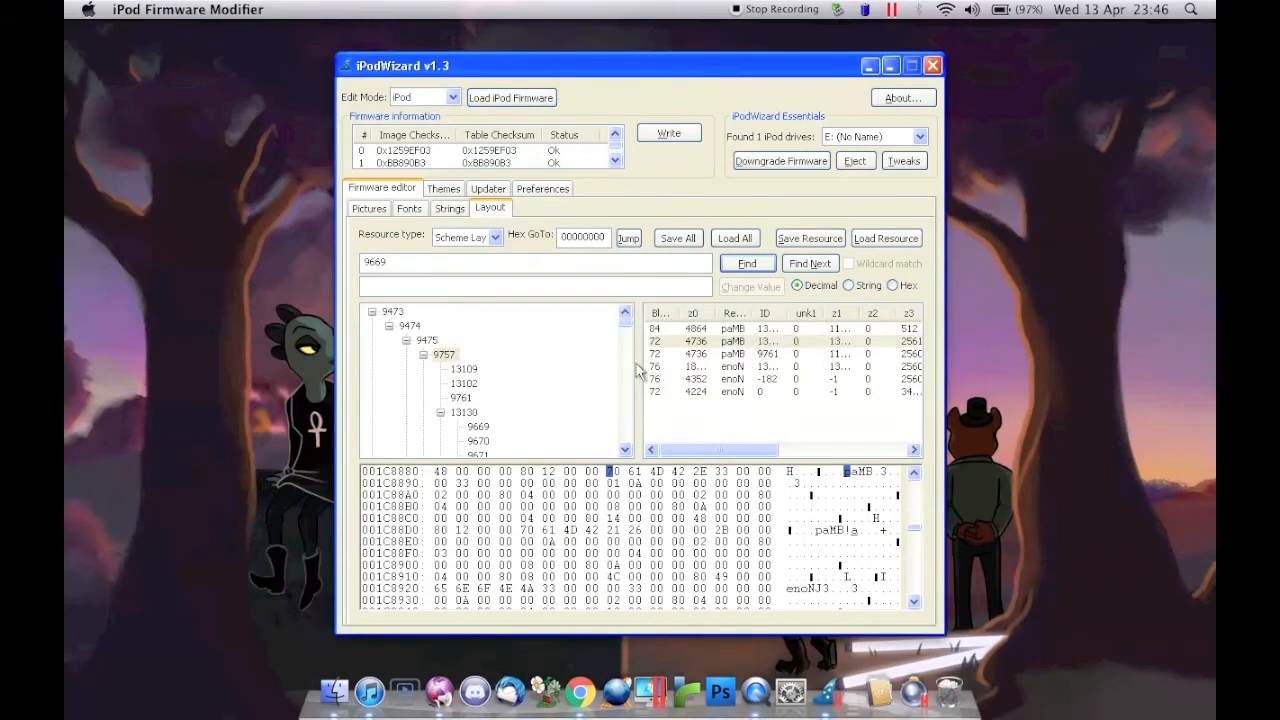
- Inspect the third entry of layout resource 9757 in the hex data, and list the entries of its parent resource 9475
left_click_drag(715, 452, 645, 445)
left_click(905, 345)
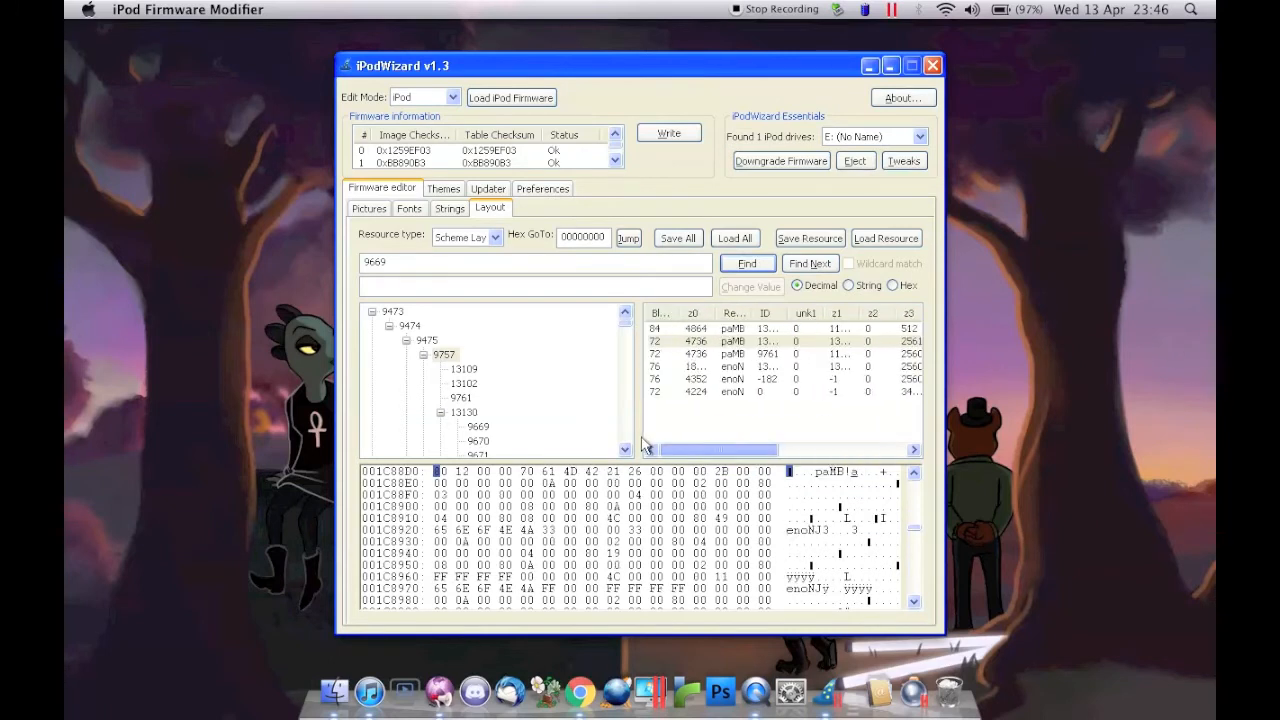
double_click(438, 356)
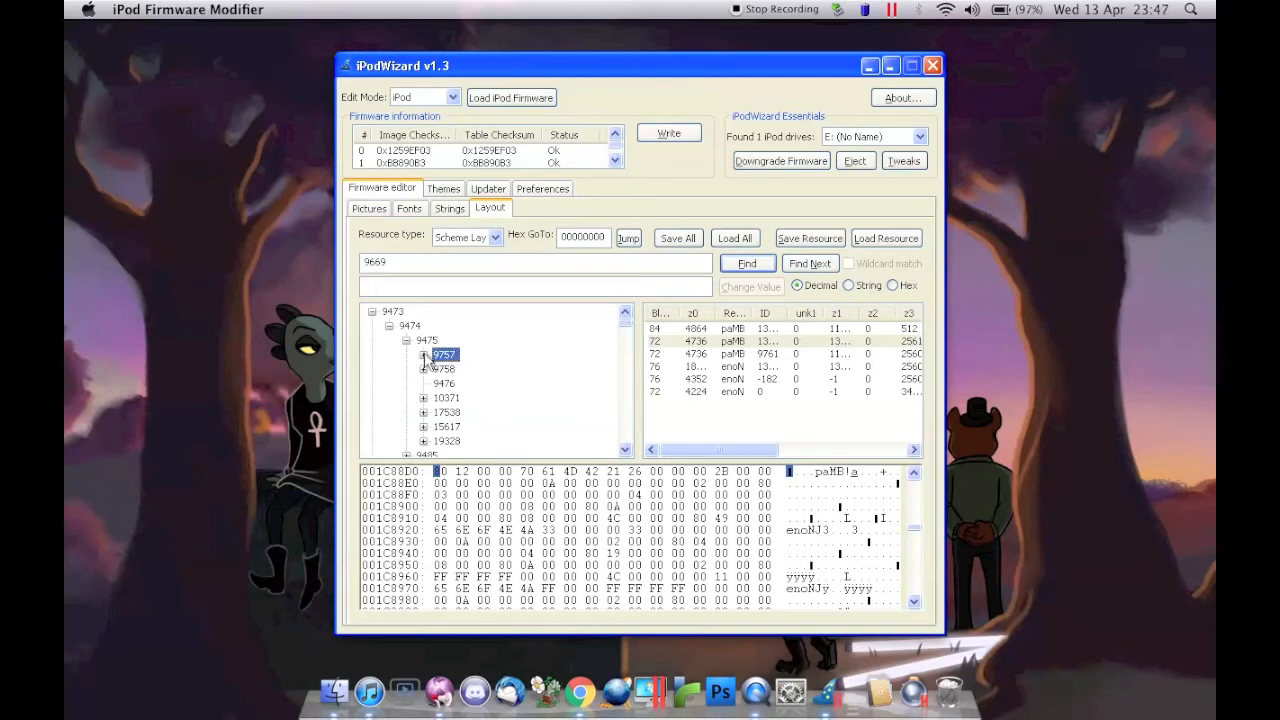
double_click(446, 355)
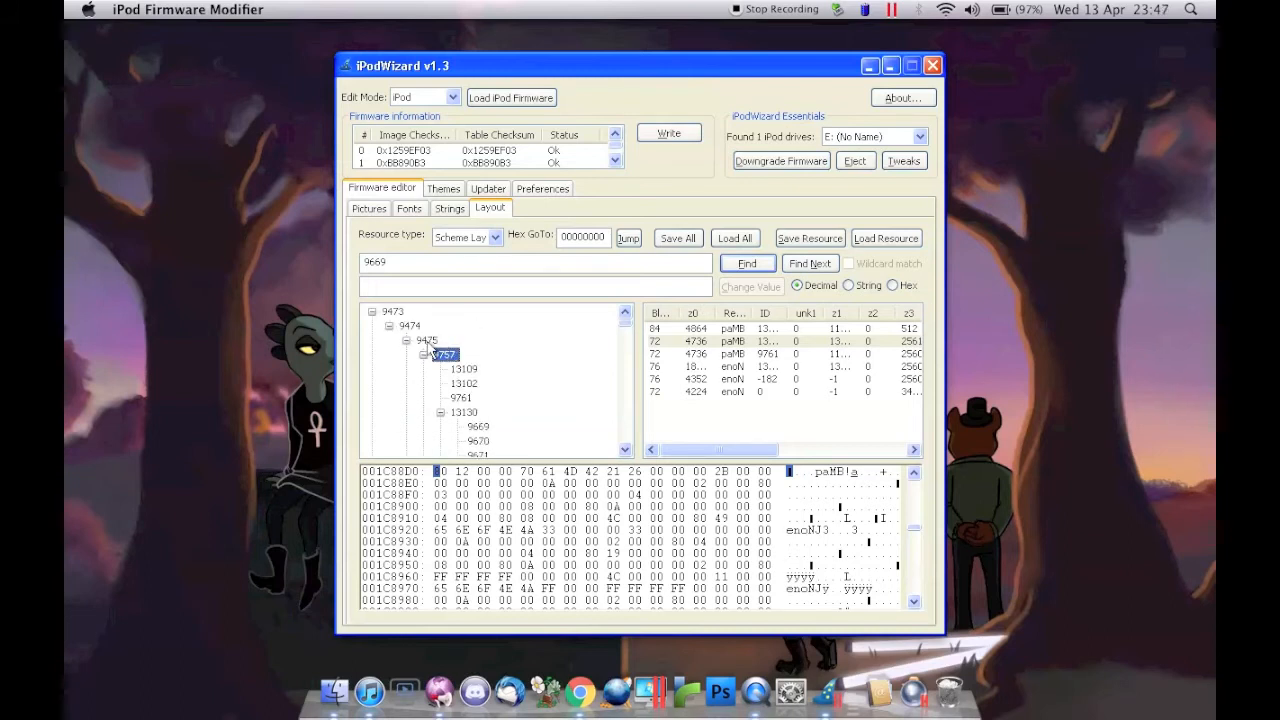
left_click(428, 341)
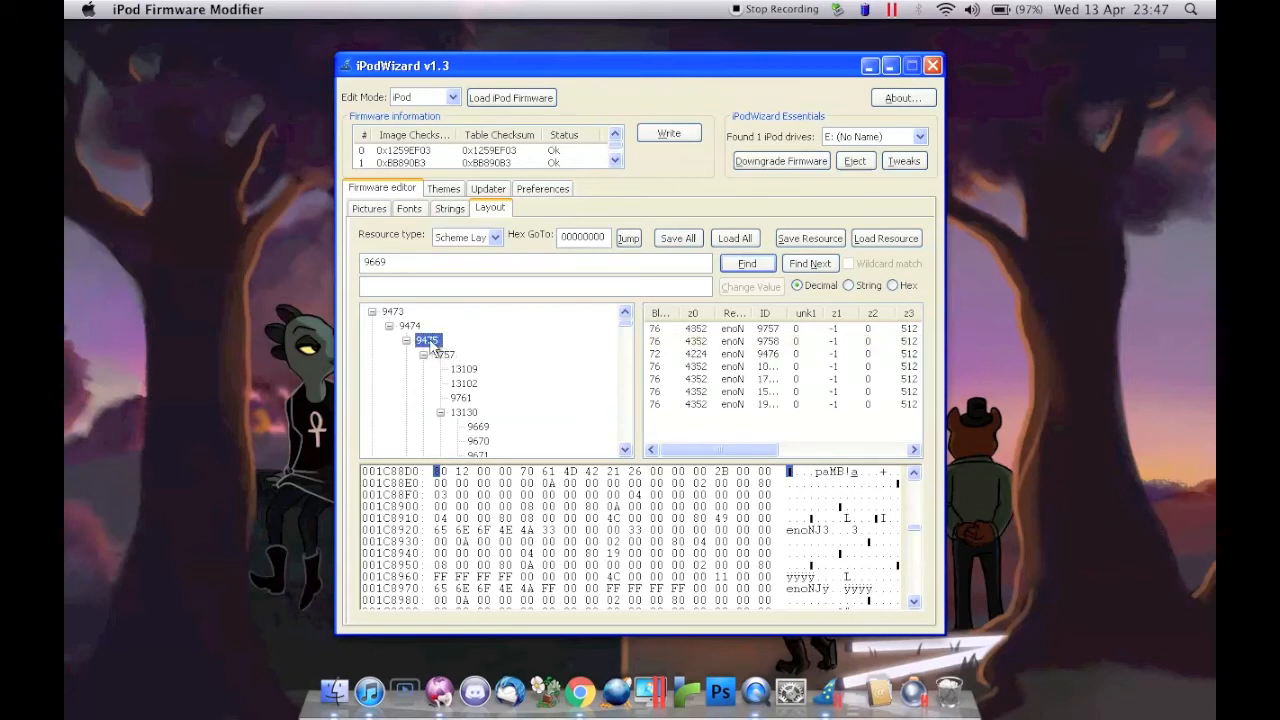
- Locate the bottom value of the 9757 entry under resource 9475 in the hex data
left_click(769, 331)
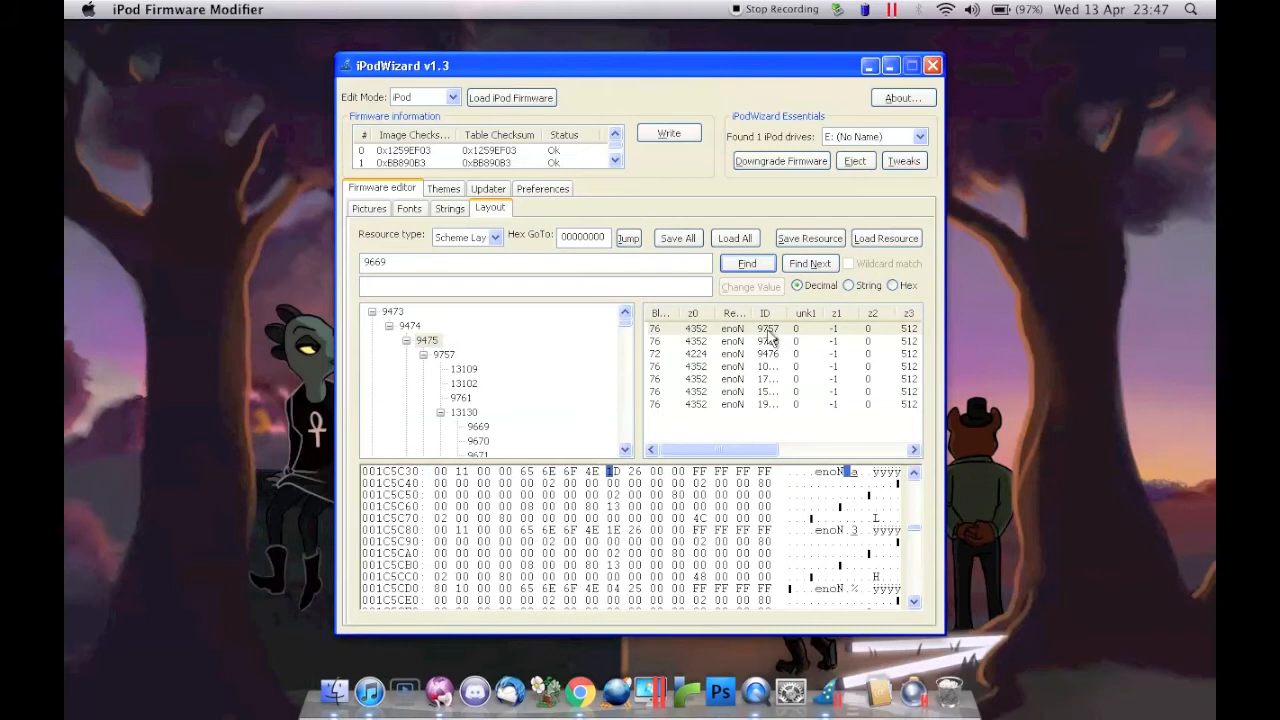
scroll(803, 354, "right", 5)
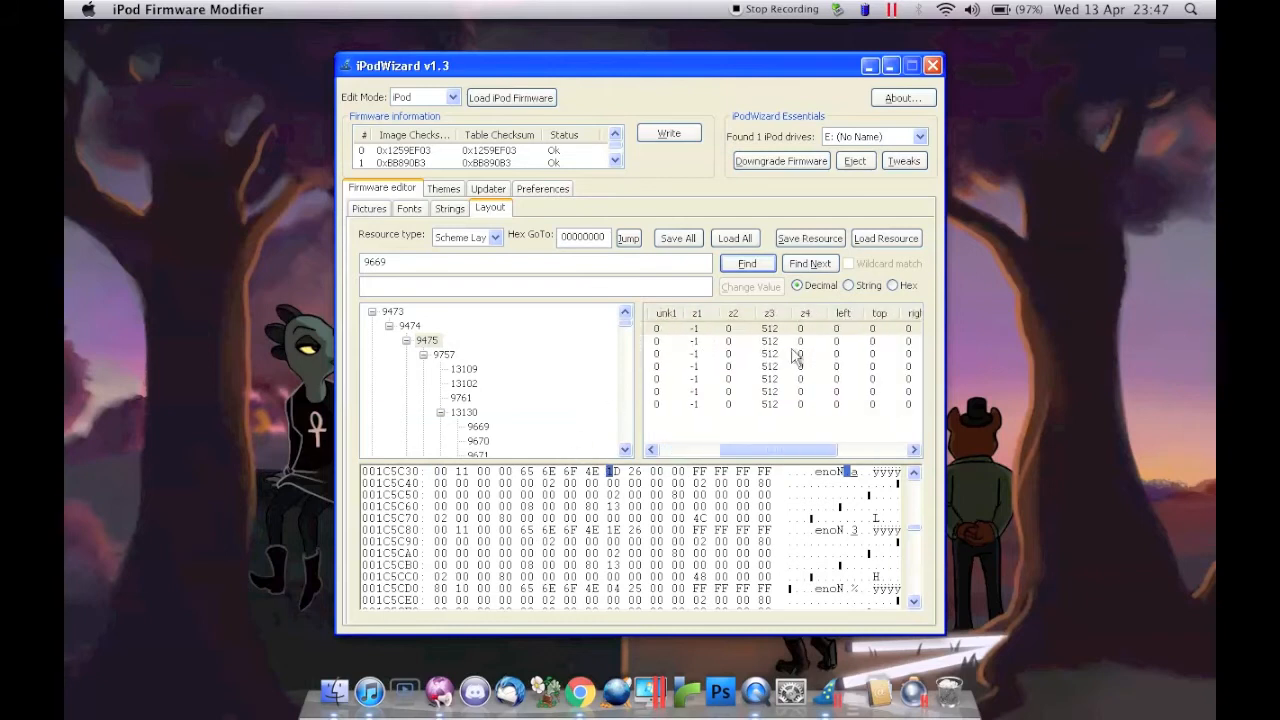
scroll(795, 356, "right", 5)
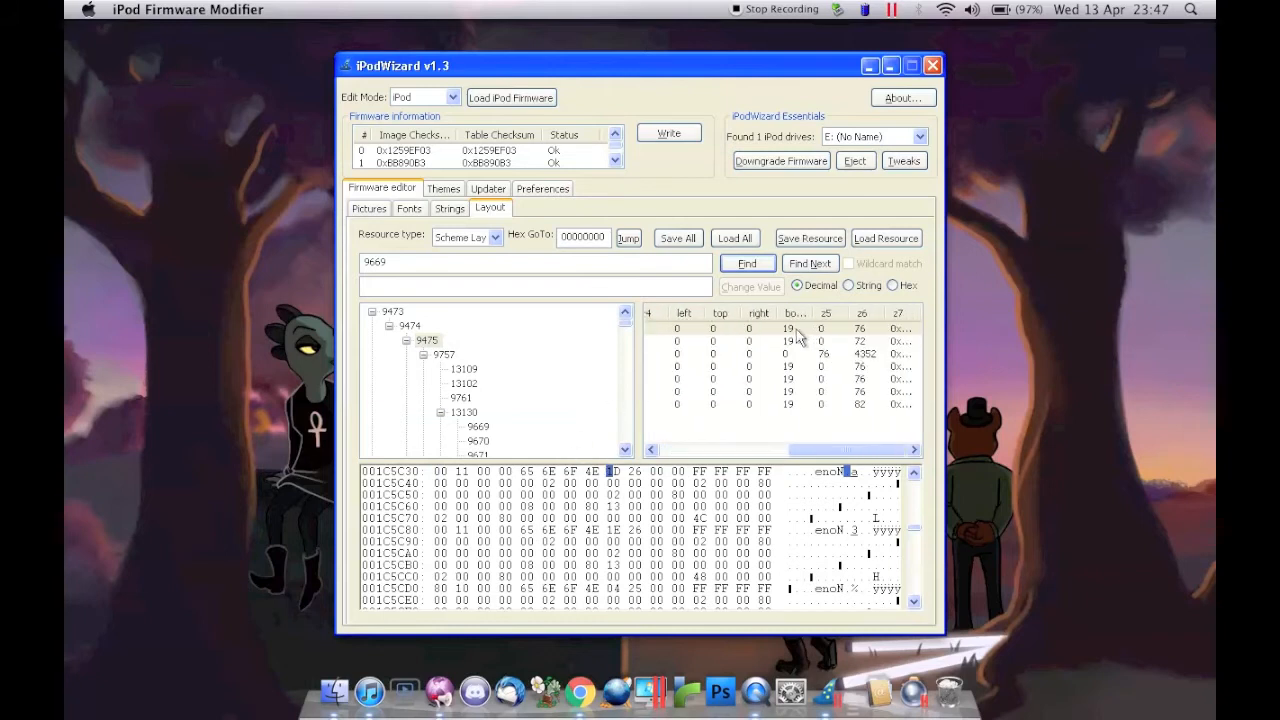
scroll(792, 340, "down", 1)
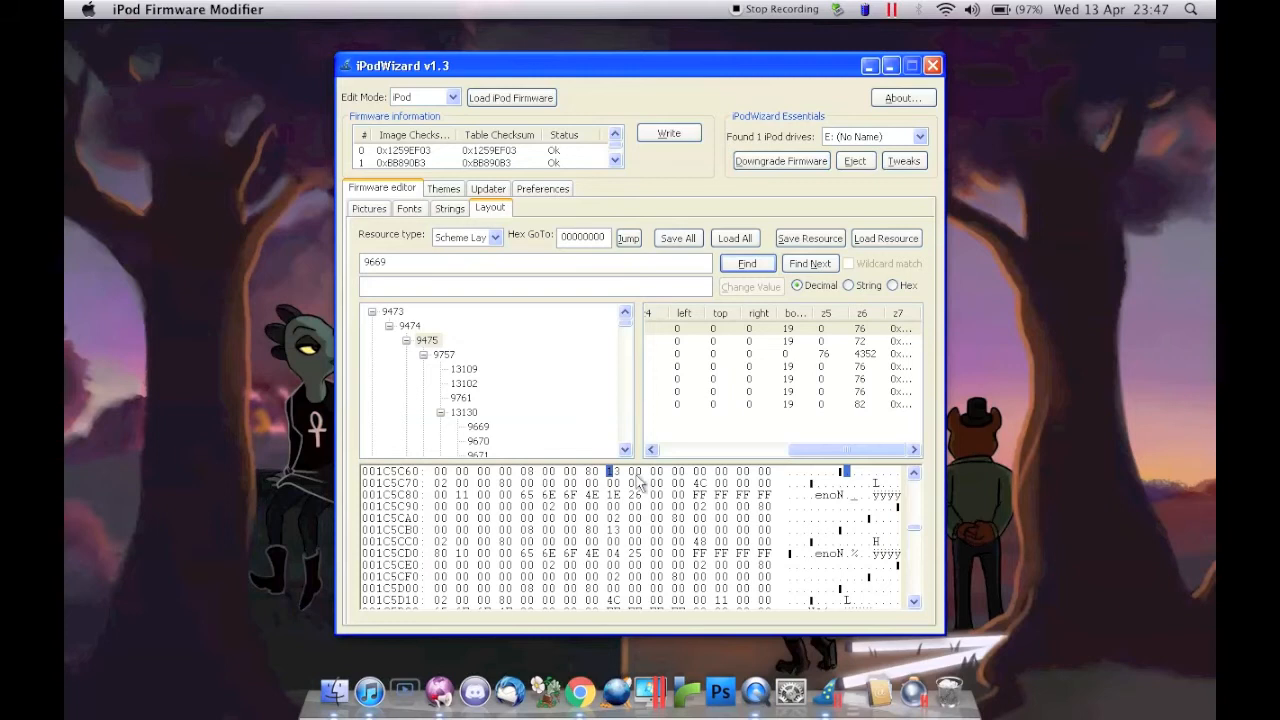
- Widen the bottom column of the entry list, and convert decimal 19 to hexadecimal with the online converter in Chrome
left_click(580, 692)
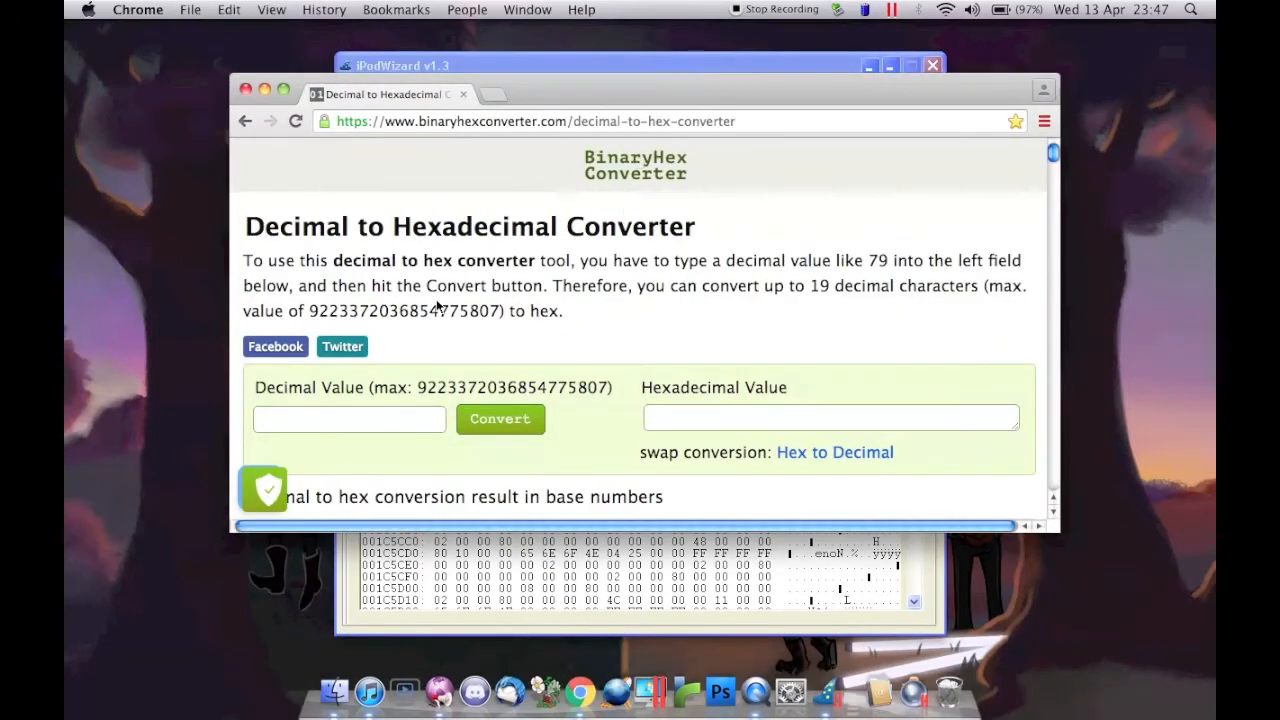
left_click(597, 64)
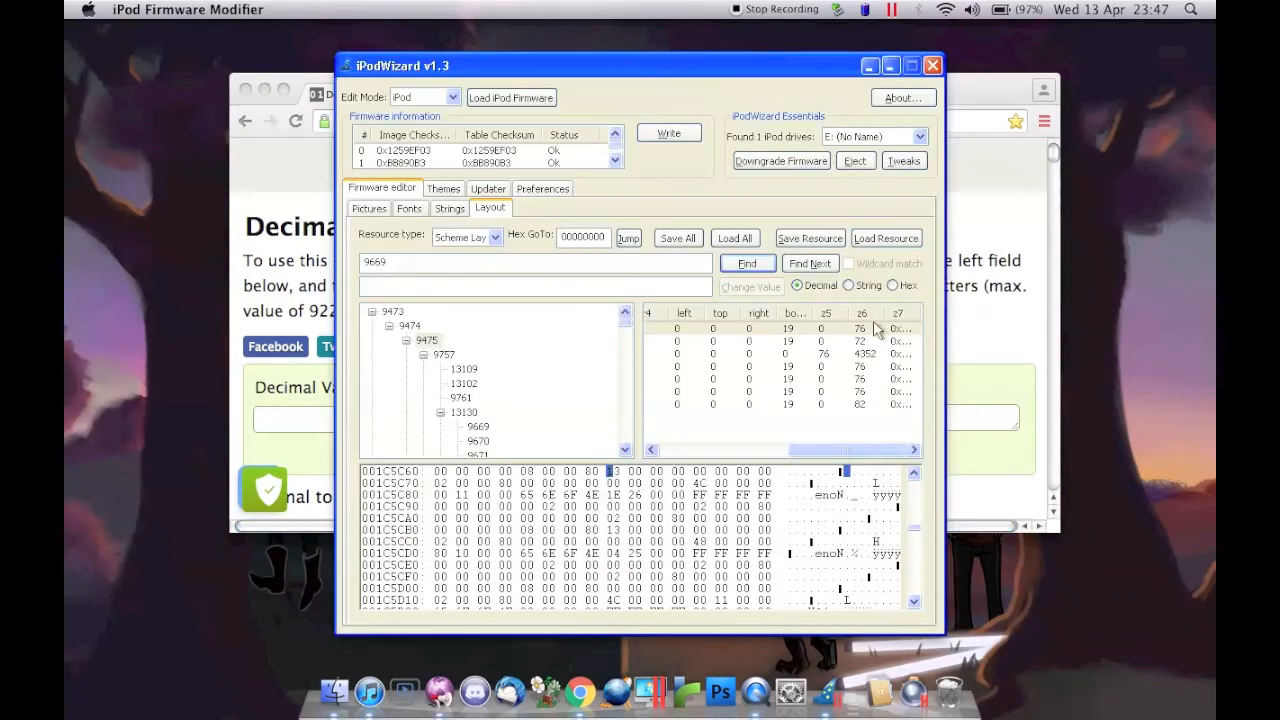
double_click(810, 313)
left_click(806, 330)
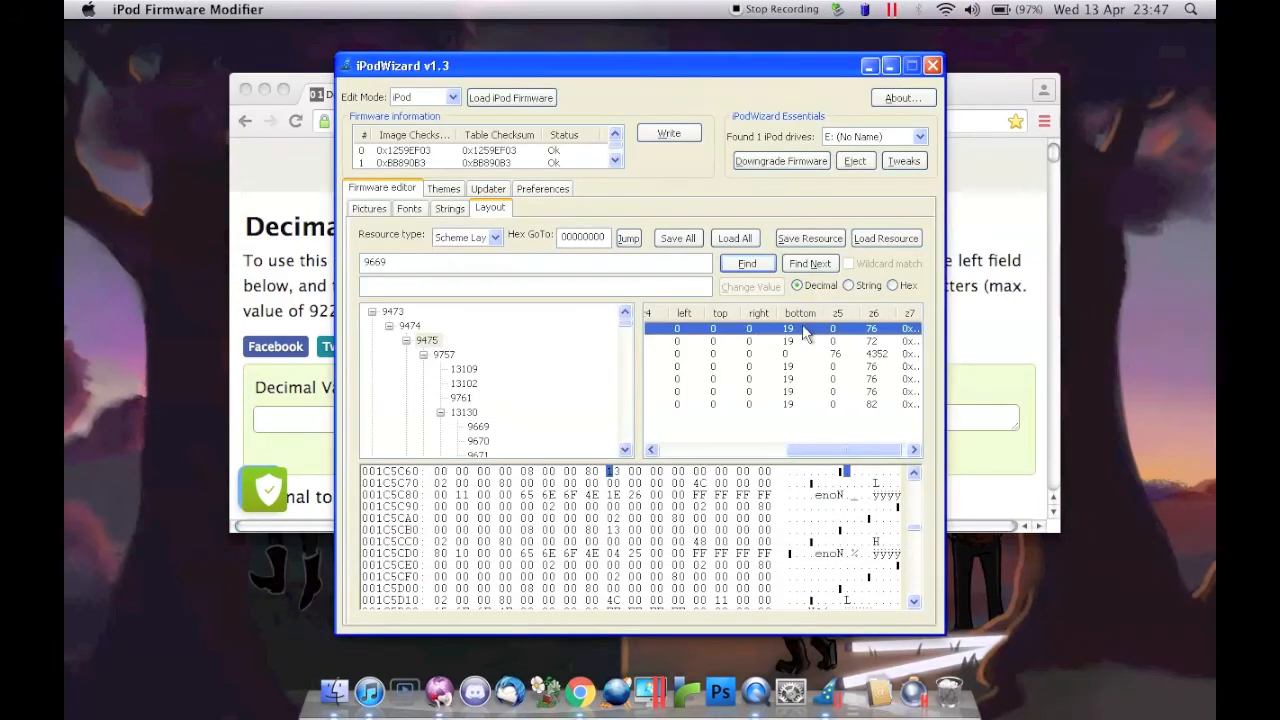
left_click(1000, 293)
left_click(389, 416)
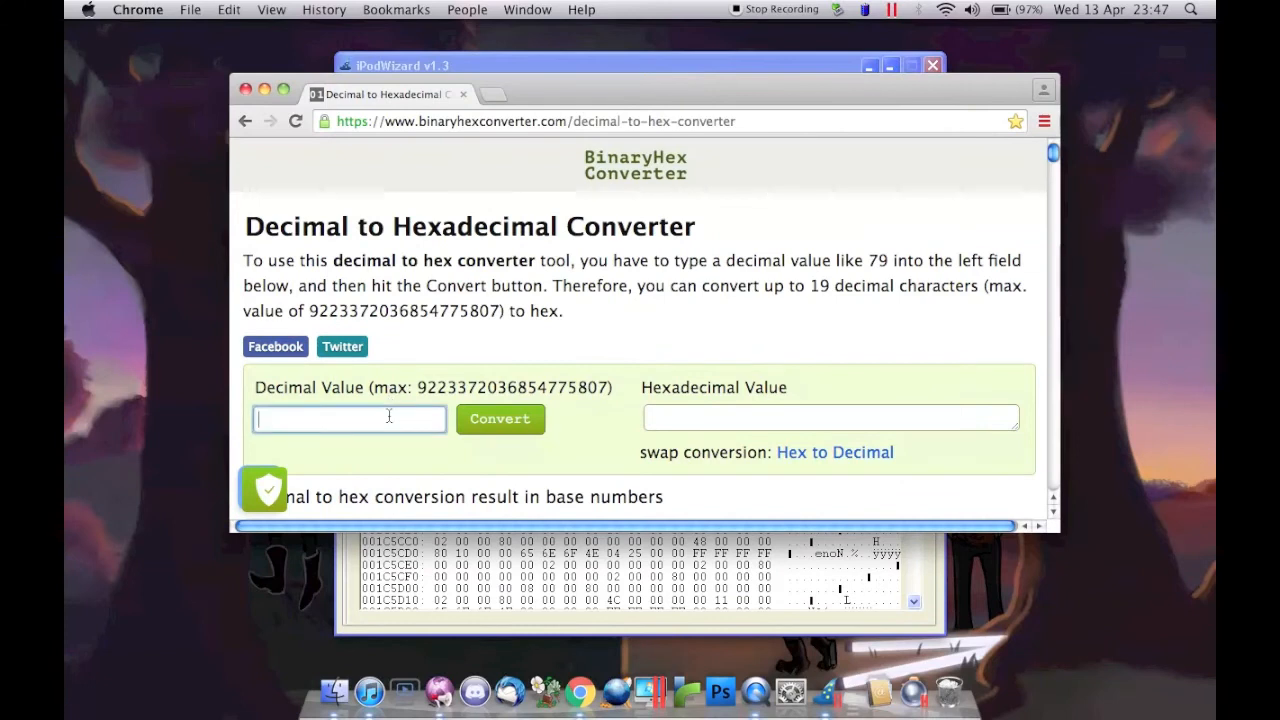
left_click(920, 624)
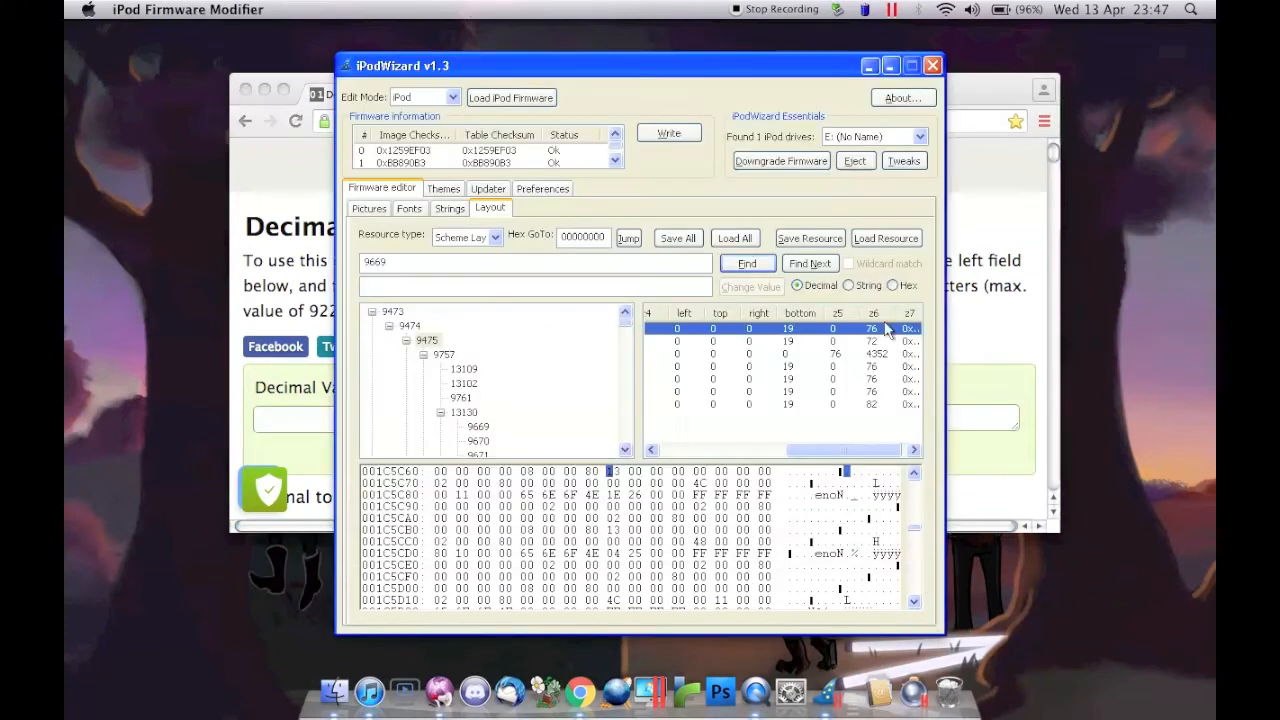
left_click(980, 489)
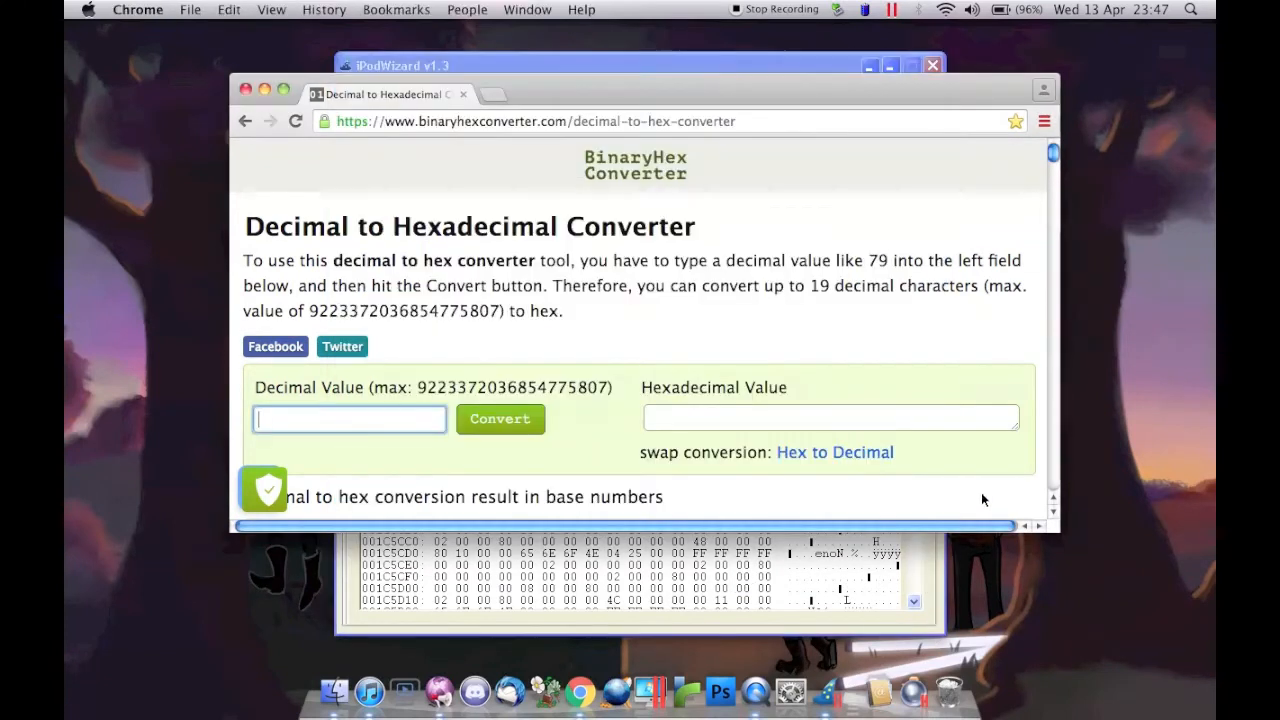
type("19")
left_click(495, 420)
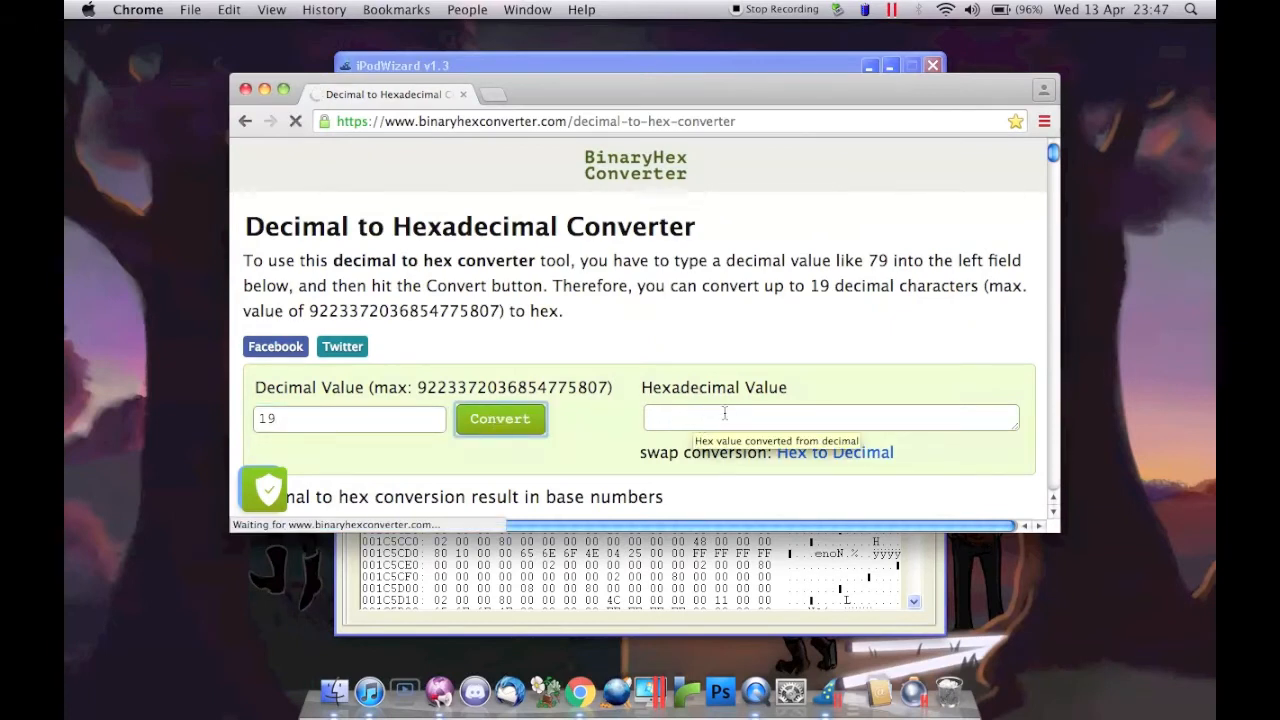
- Return to iPodWizard and overwrite the bottom value byte of the 9757 entry with 00 in the hex data
left_click(908, 582)
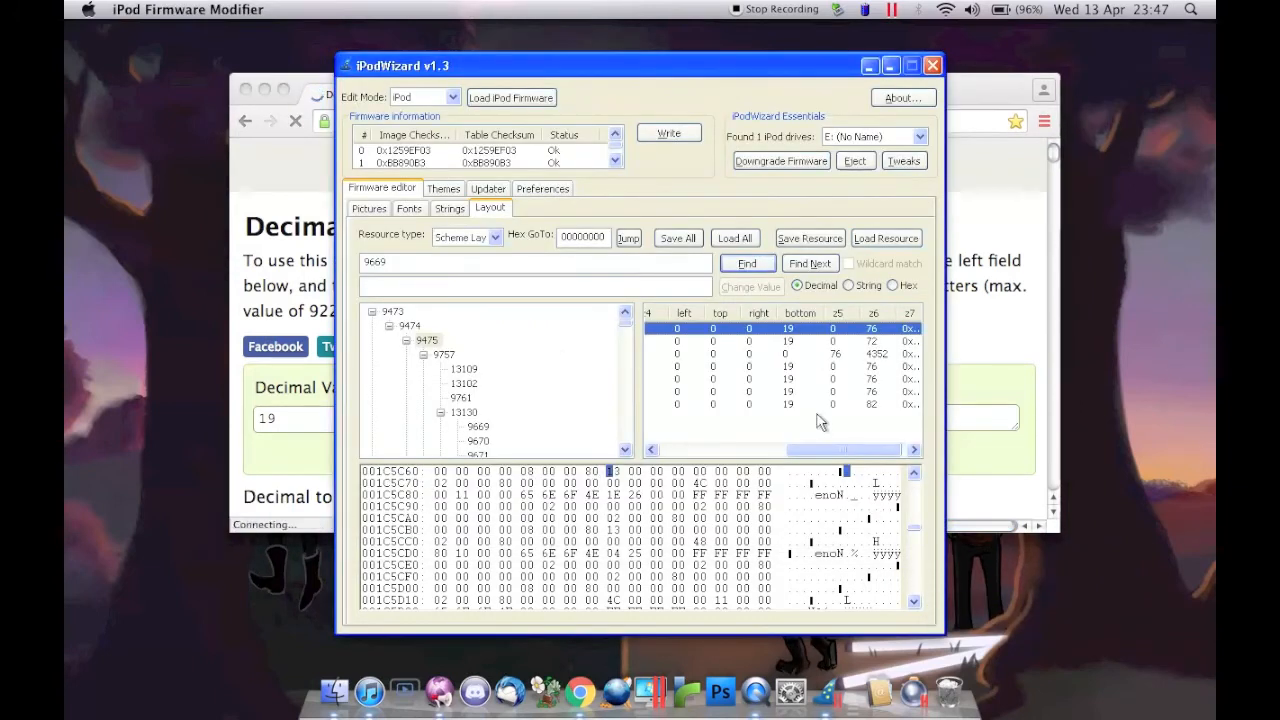
left_click(609, 471)
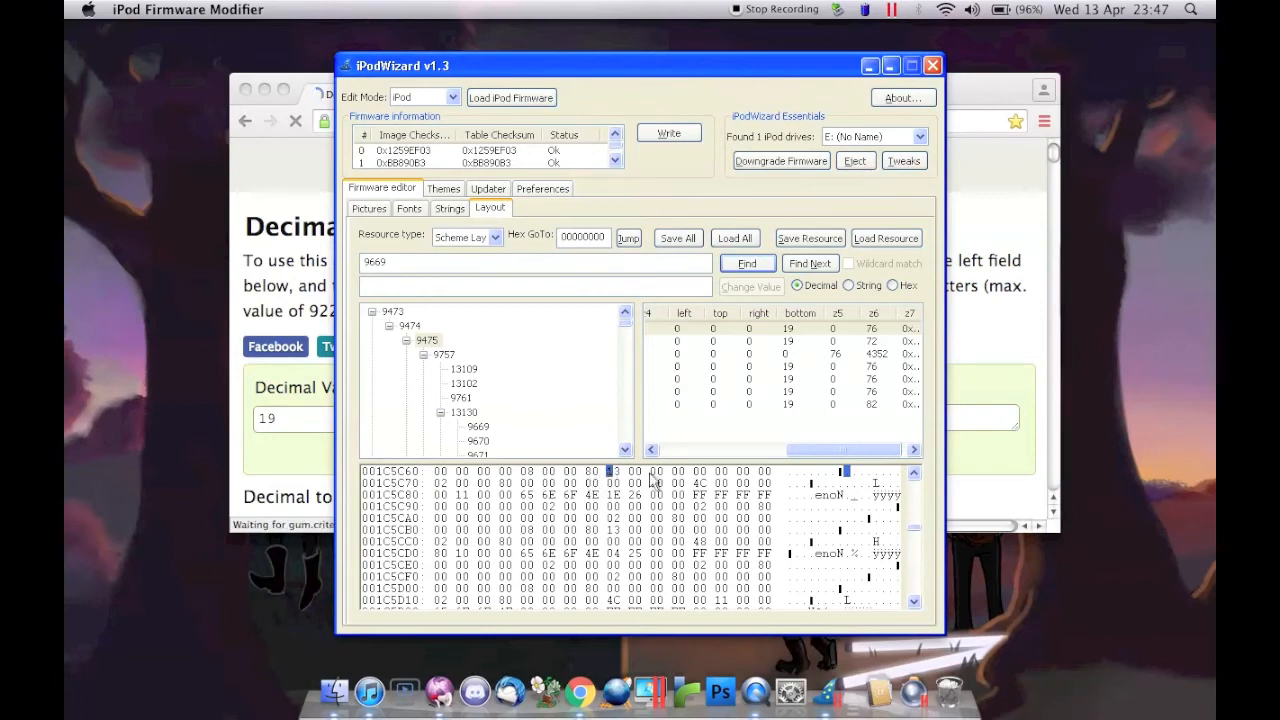
type("00")
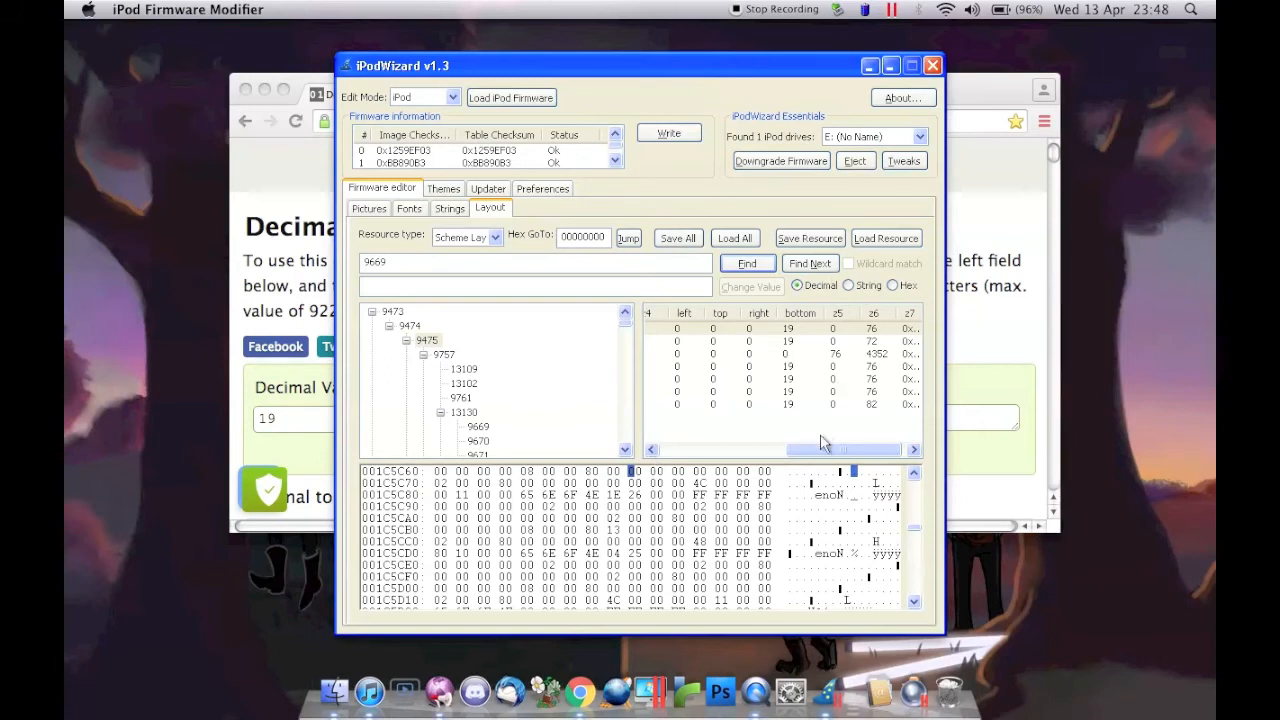
left_click_drag(829, 452, 657, 449)
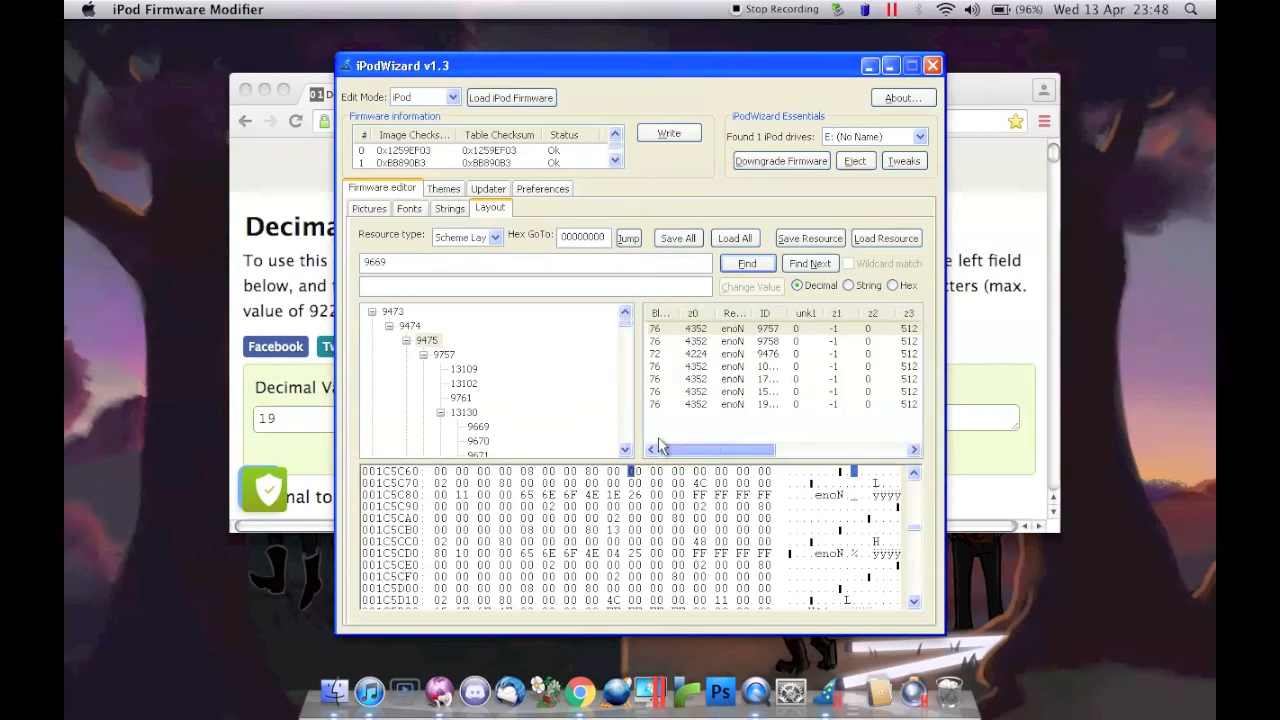
- Write the modified firmware to the iPod and close the removable disk window for drive E
left_click(670, 138)
left_click(612, 376)
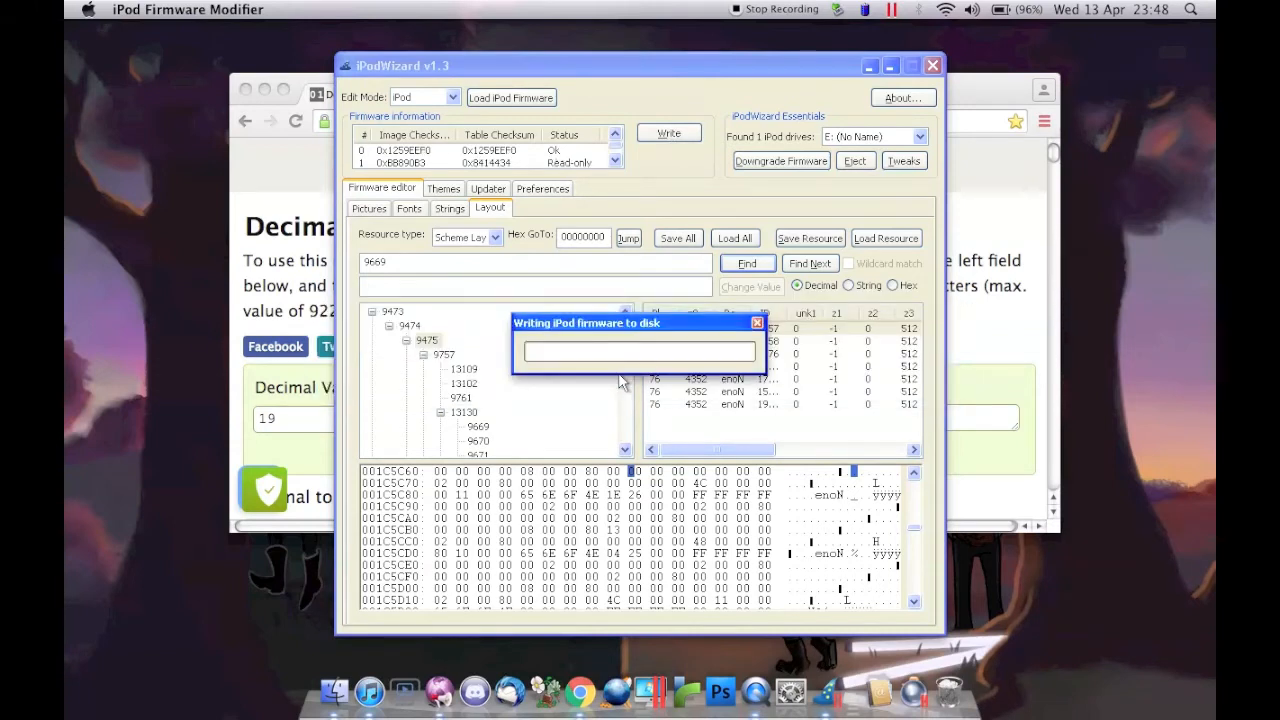
left_click(621, 381)
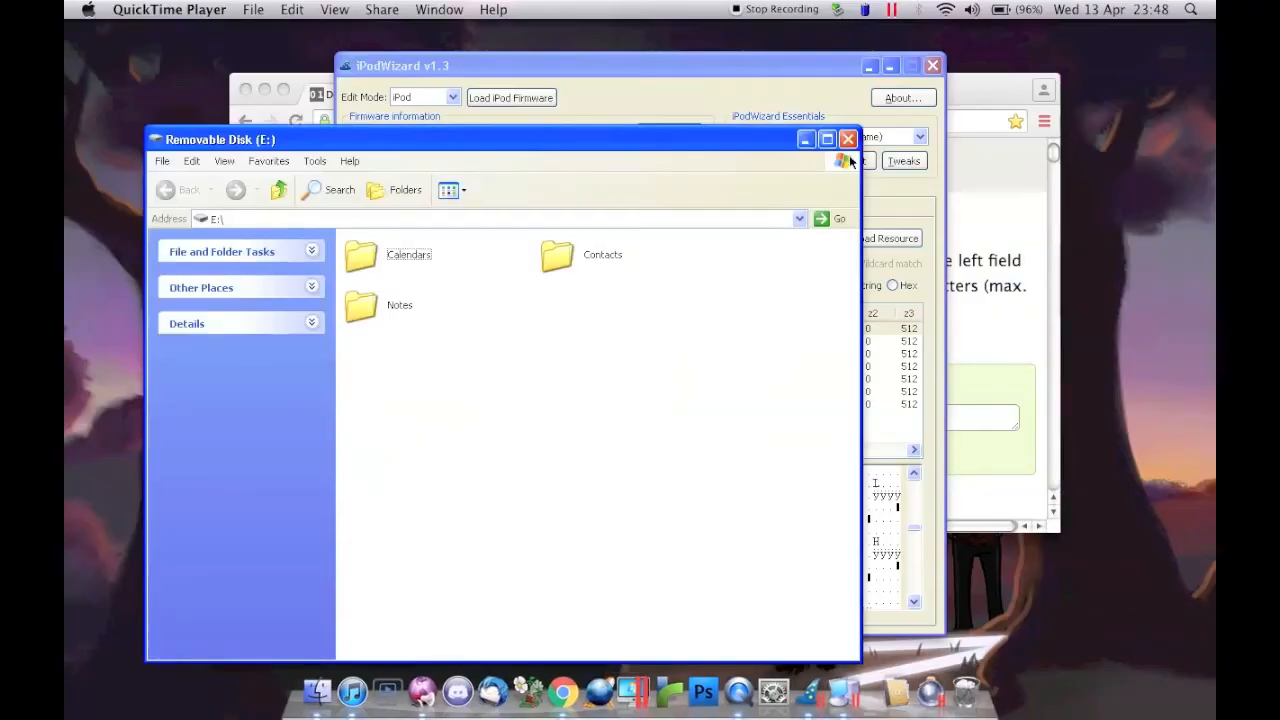
left_click(847, 139)
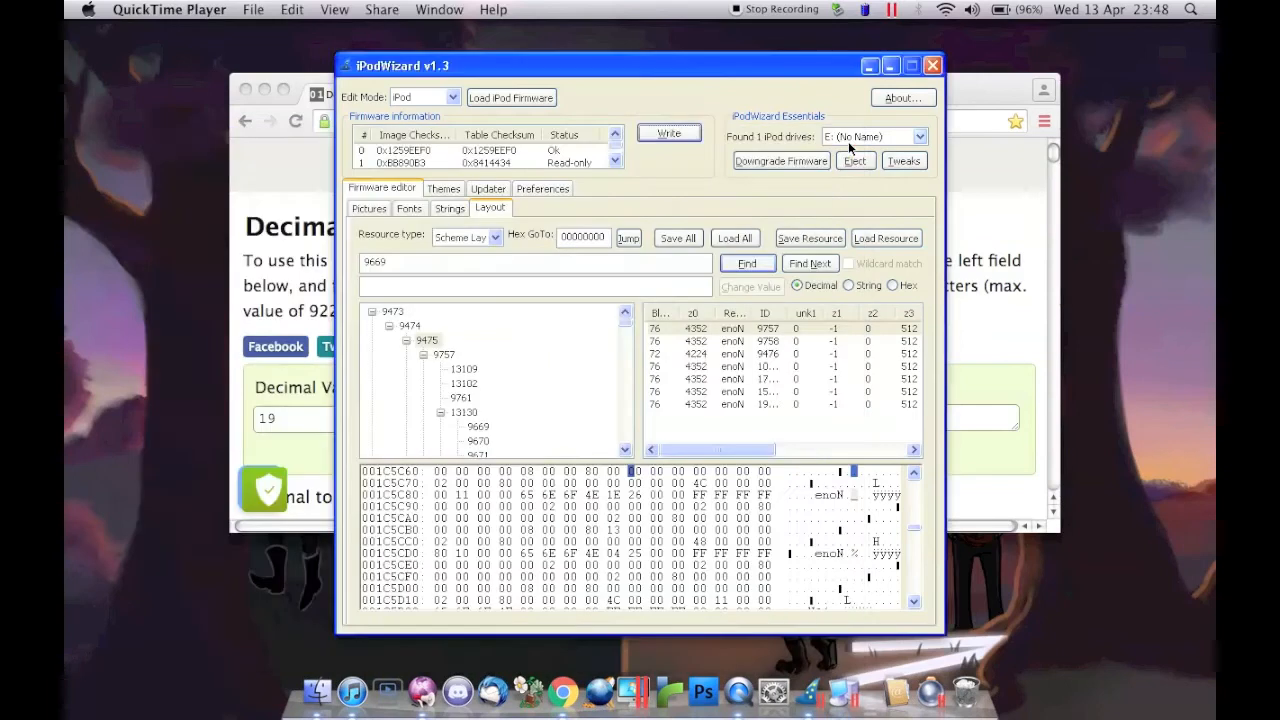
left_click(1107, 465)
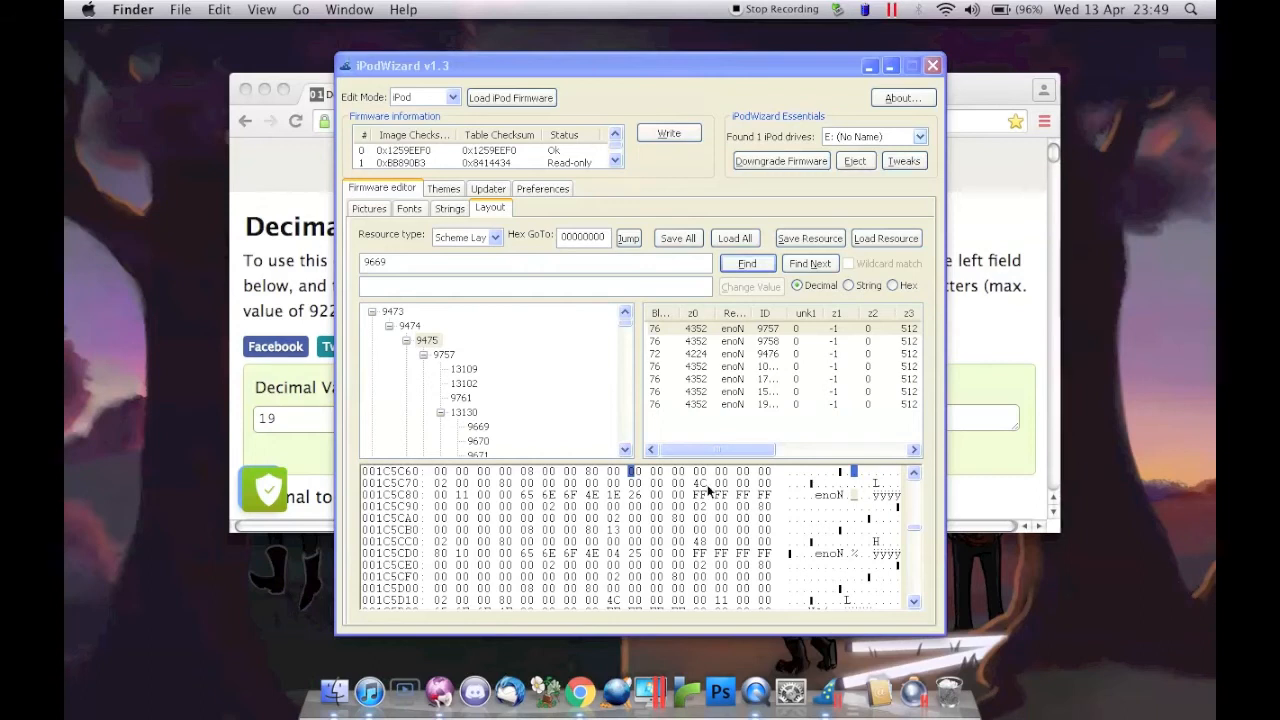
- Check the index list of the firmware pictures and return to the layout resources
left_click(370, 208)
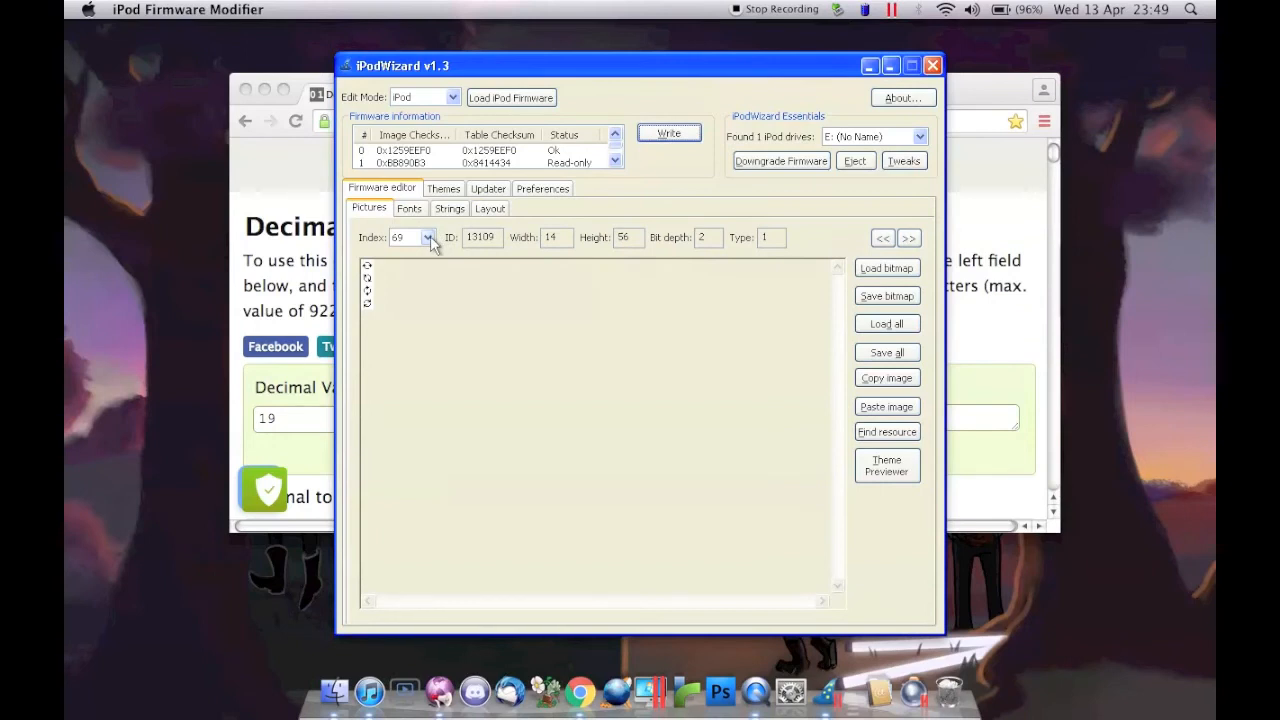
left_click(429, 239)
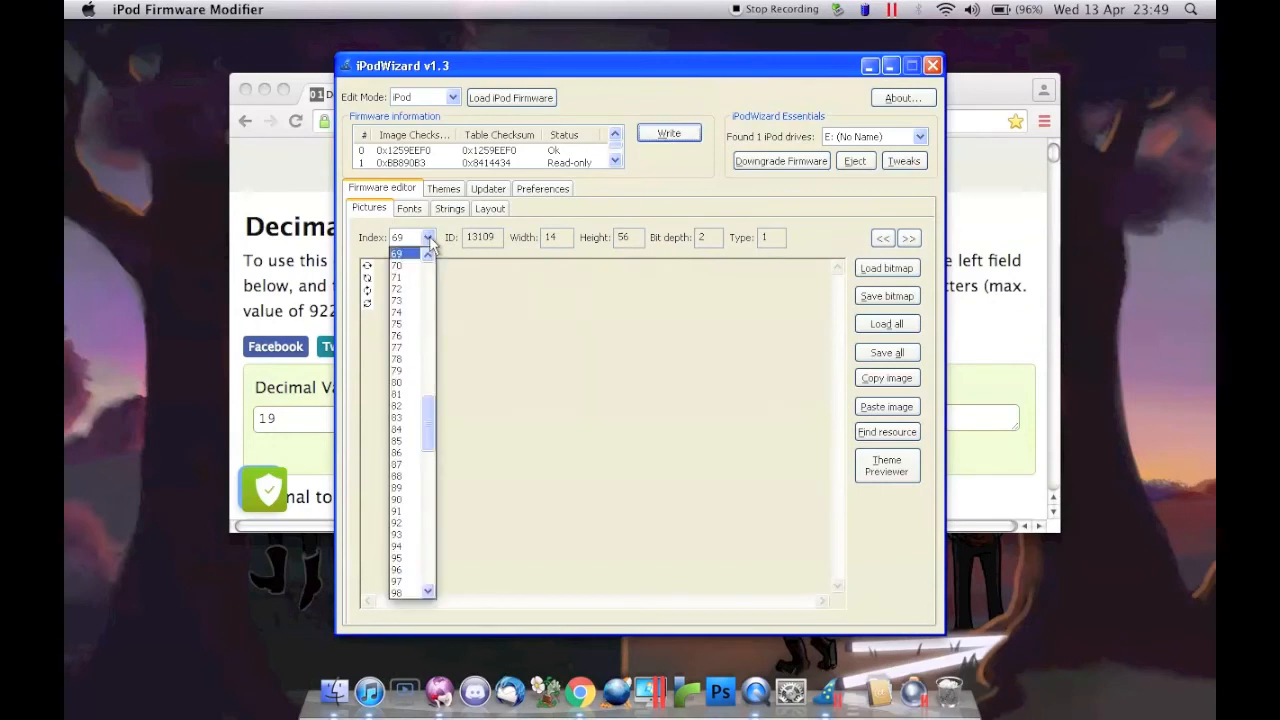
left_click(429, 240)
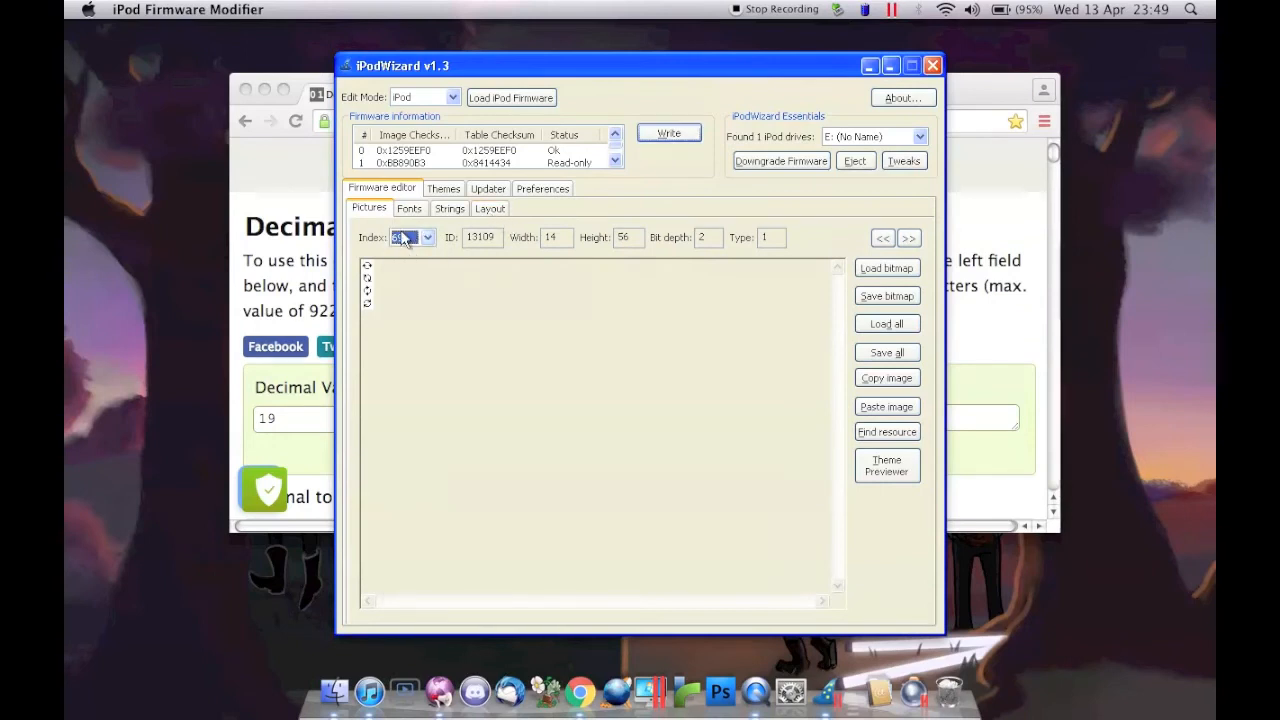
left_click(489, 208)
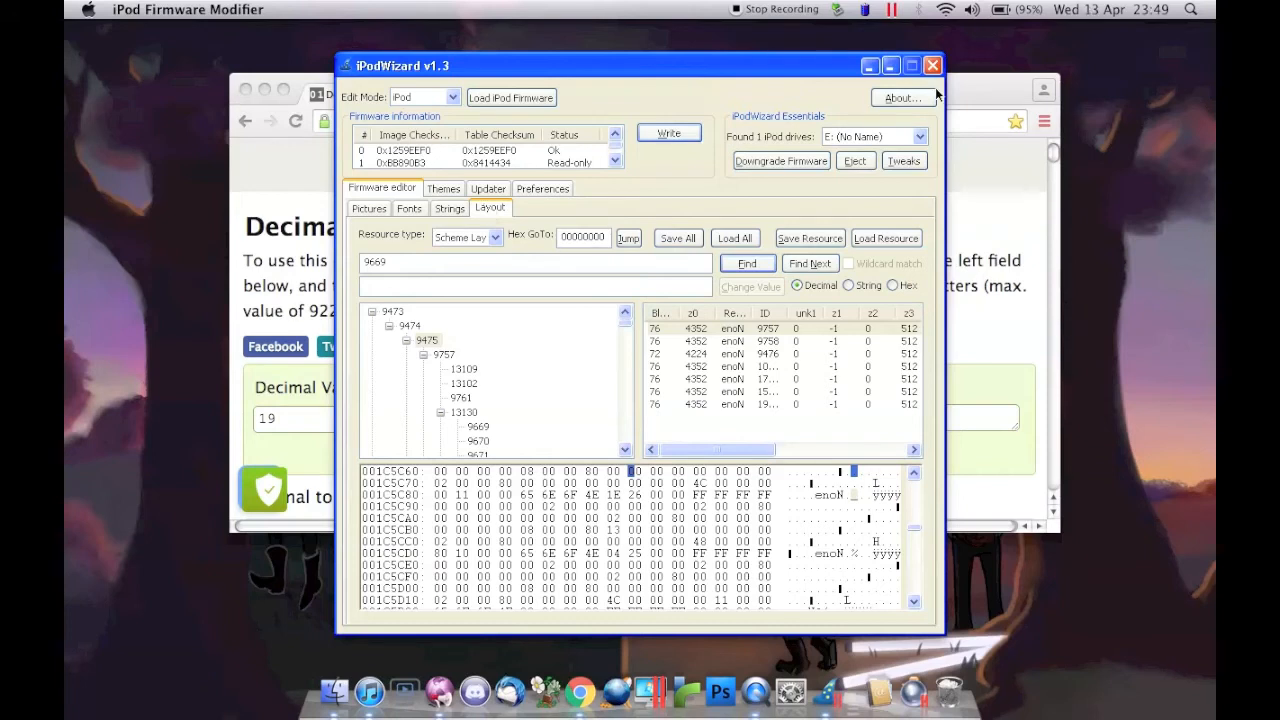
- Arrange the iPodWizard and browser windows so the layout editor and the converter can be used together
left_click_drag(757, 63, 524, 50)
left_click(750, 93)
left_click_drag(750, 93, 908, 63)
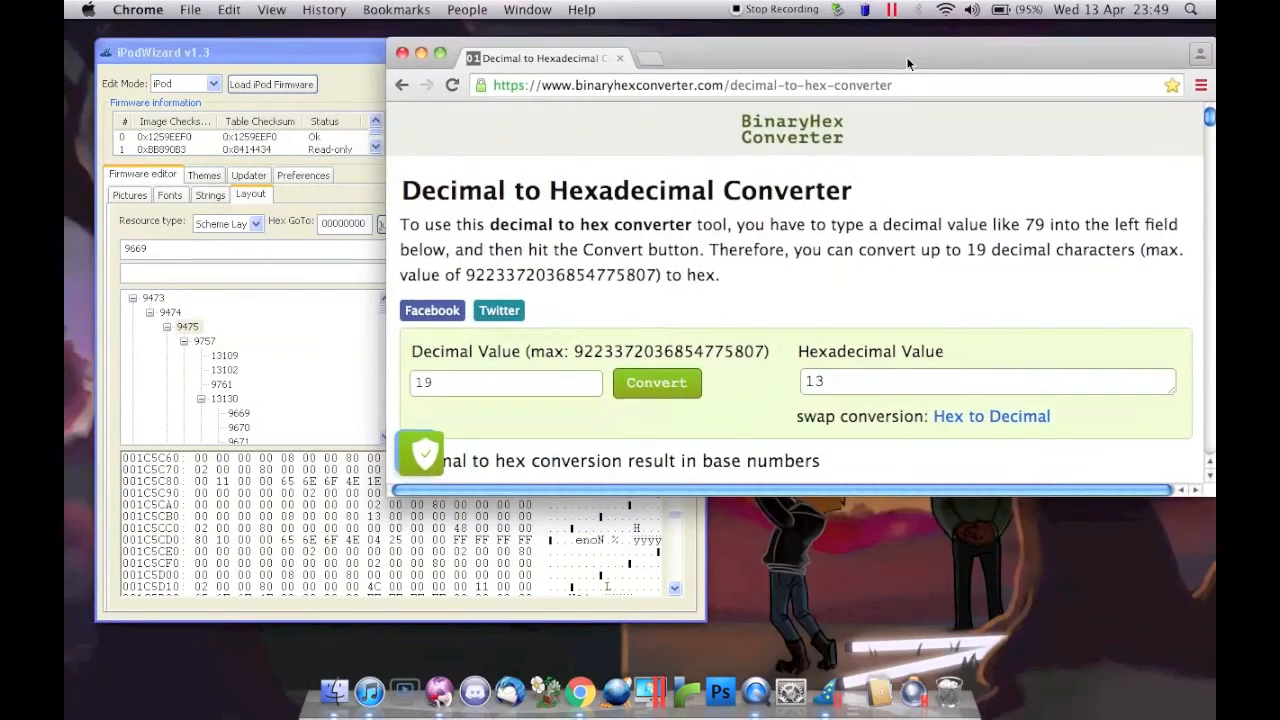
left_click_drag(228, 52, 196, 42)
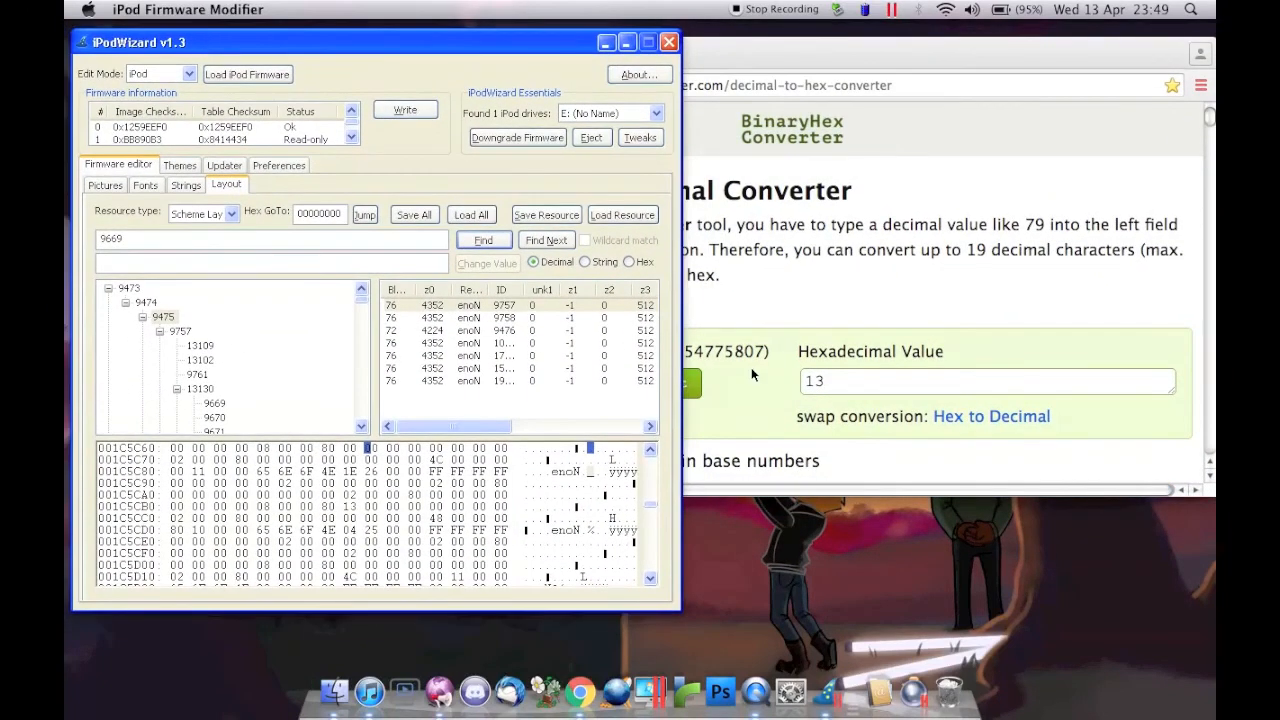
left_click(800, 350)
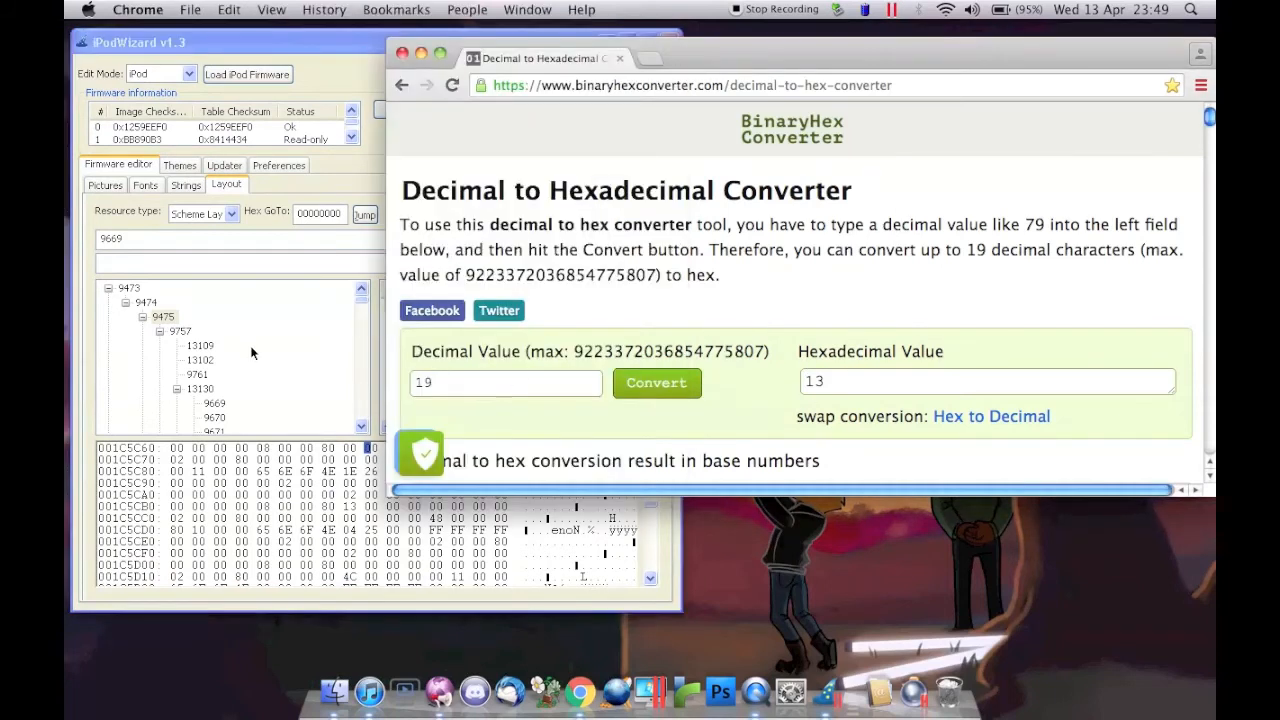
left_click(252, 354)
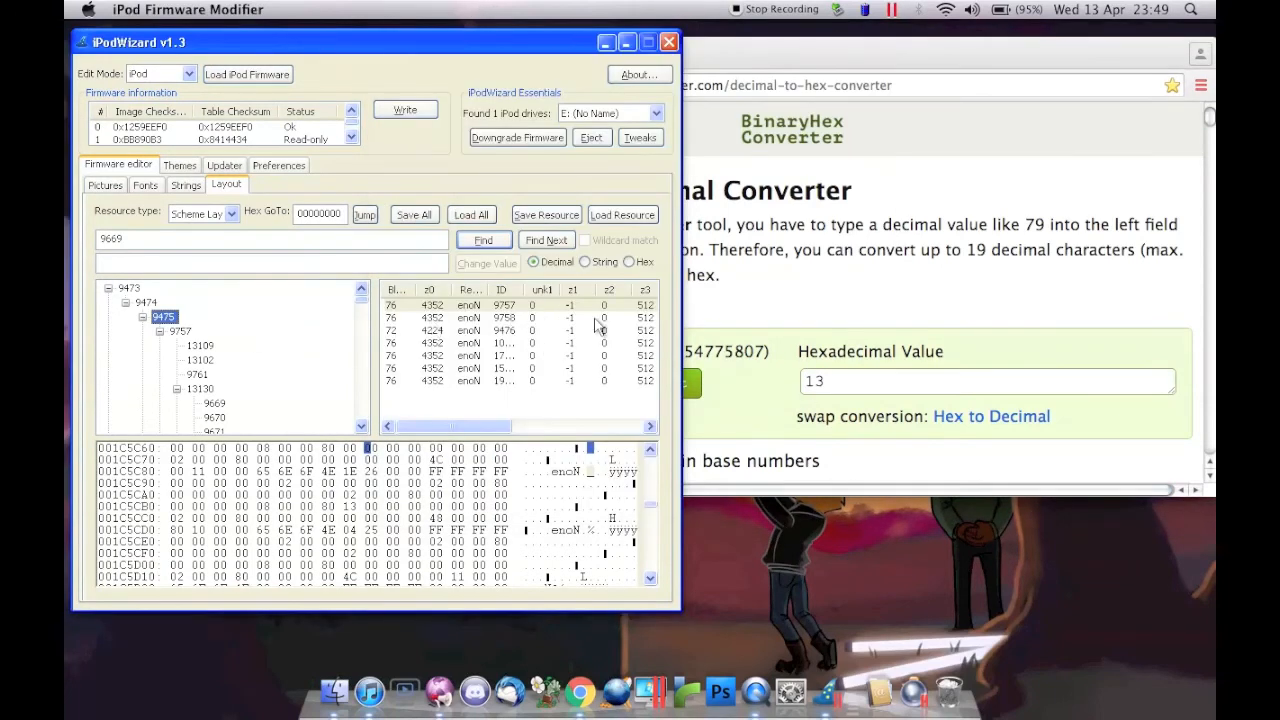
- Locate the ID of the 9757 entry in the hex data and try to convert 1d26 with the decimal-to-hexadecimal converter
left_click(504, 308)
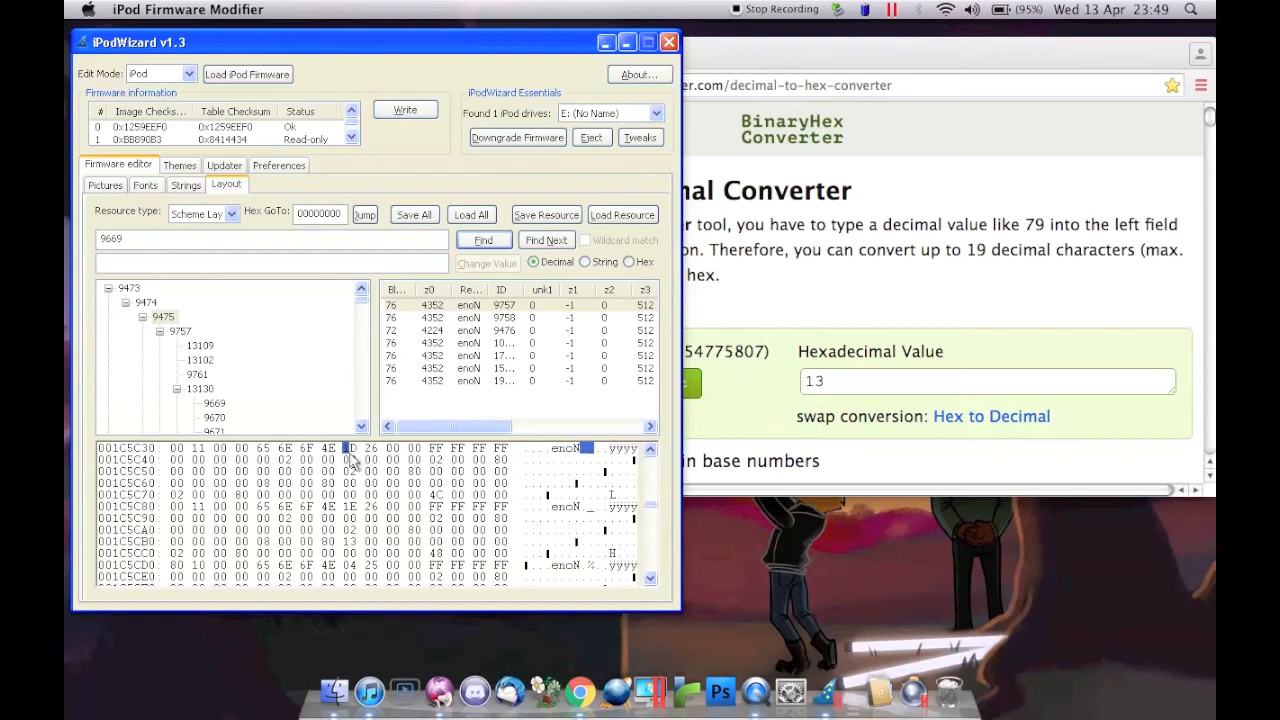
left_click(824, 334)
double_click(518, 384)
left_click_drag(693, 52, 979, 62)
type("1d26")
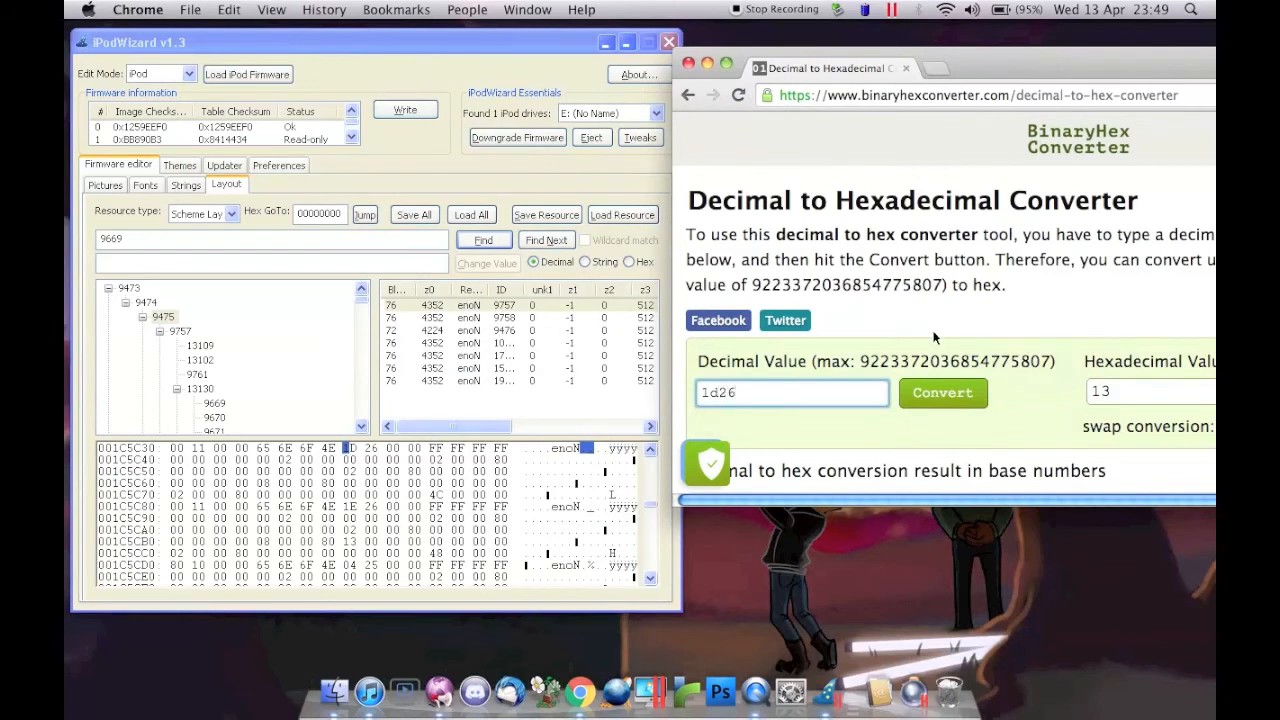
left_click(928, 392)
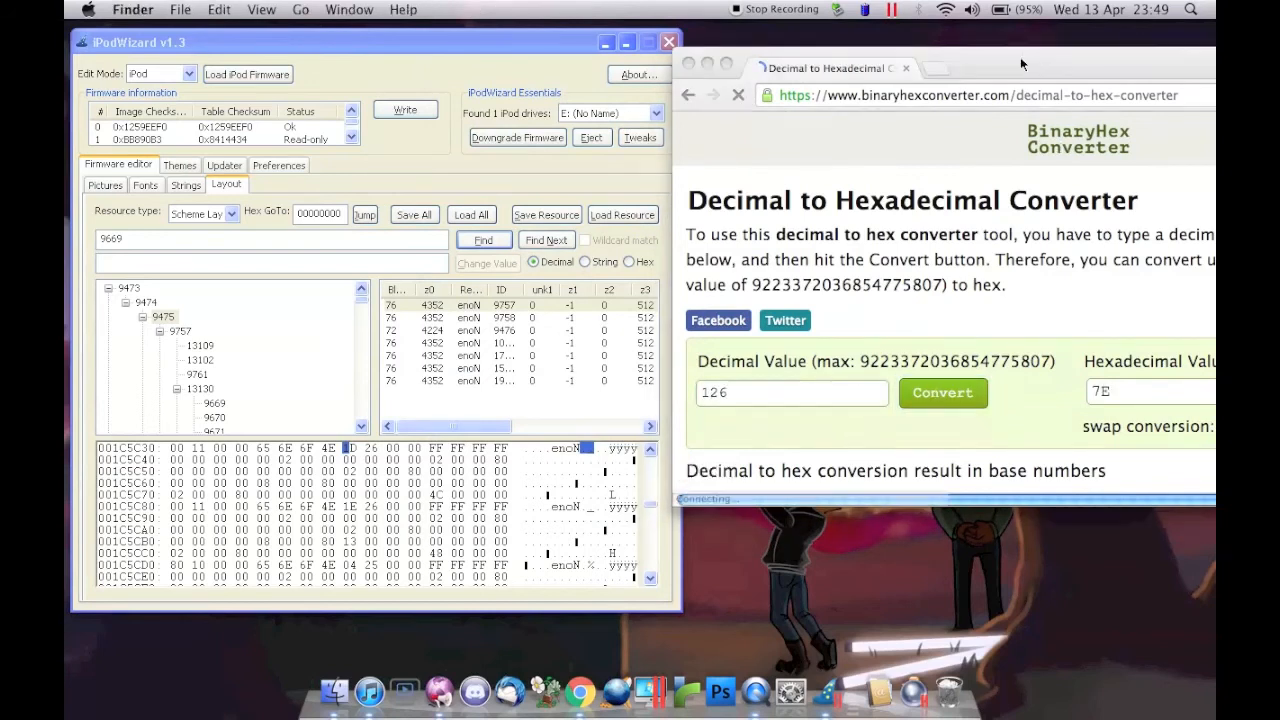
left_click_drag(1020, 57, 842, 36)
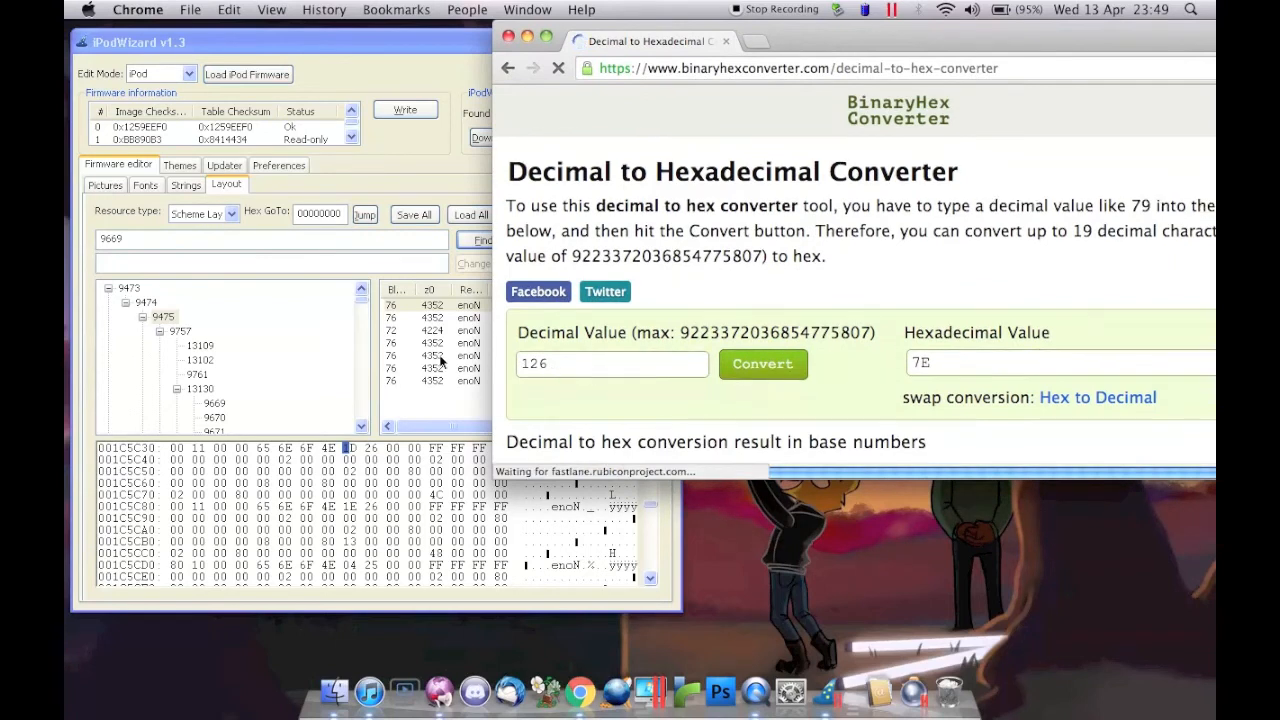
- Move the converter window clear of the layout editor and convert the decimal value 9757 to hexadecimal
scroll(663, 217, "down", 2)
left_click_drag(665, 41, 763, 56)
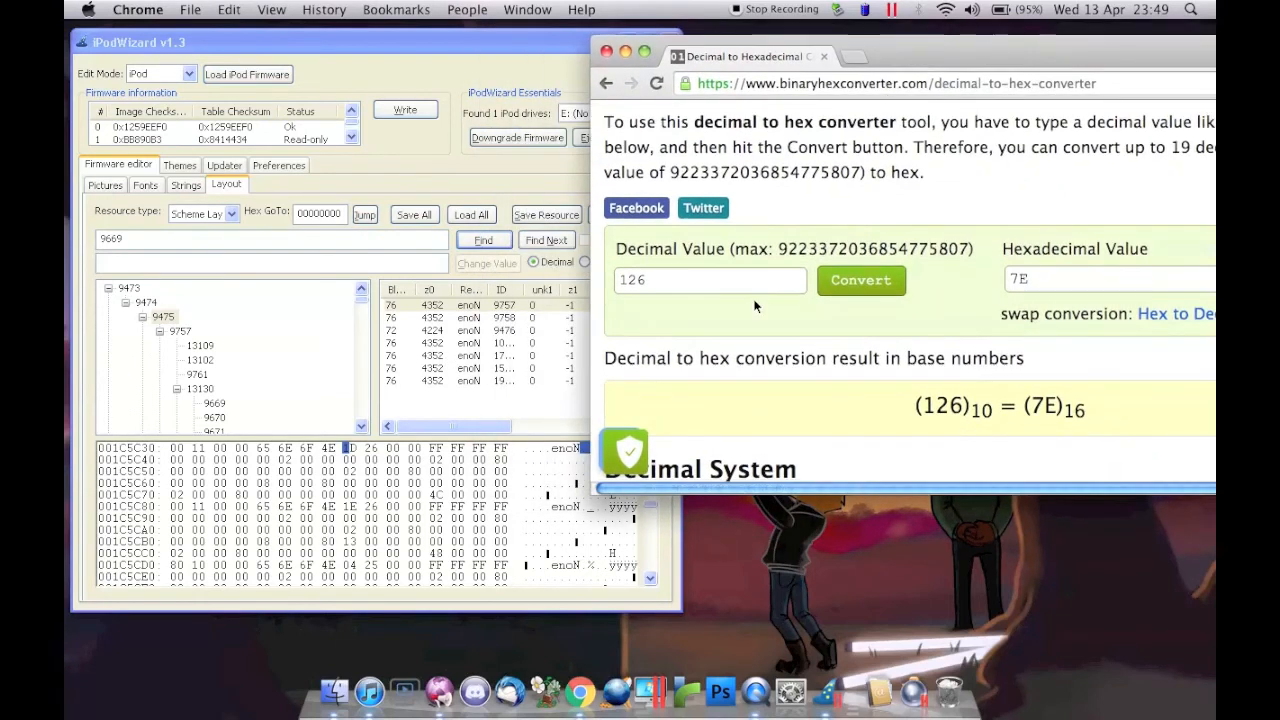
left_click(677, 282)
double_click(677, 282)
type("9757")
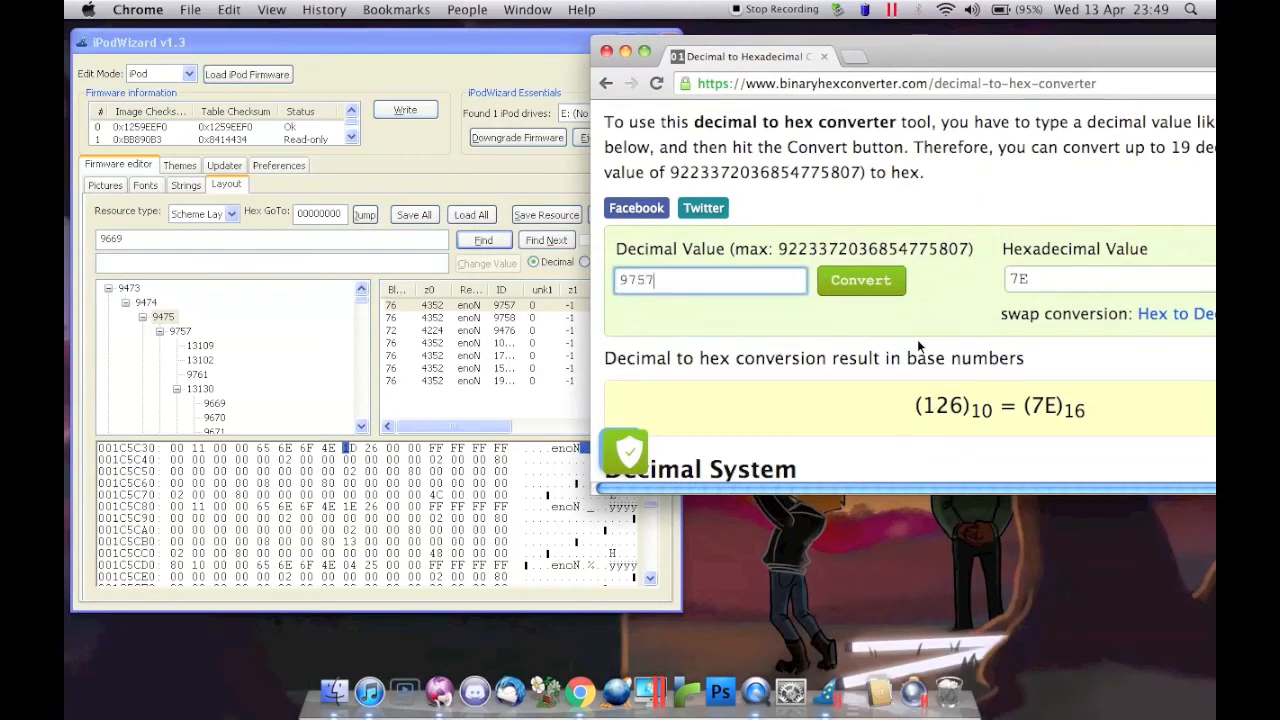
left_click(875, 288)
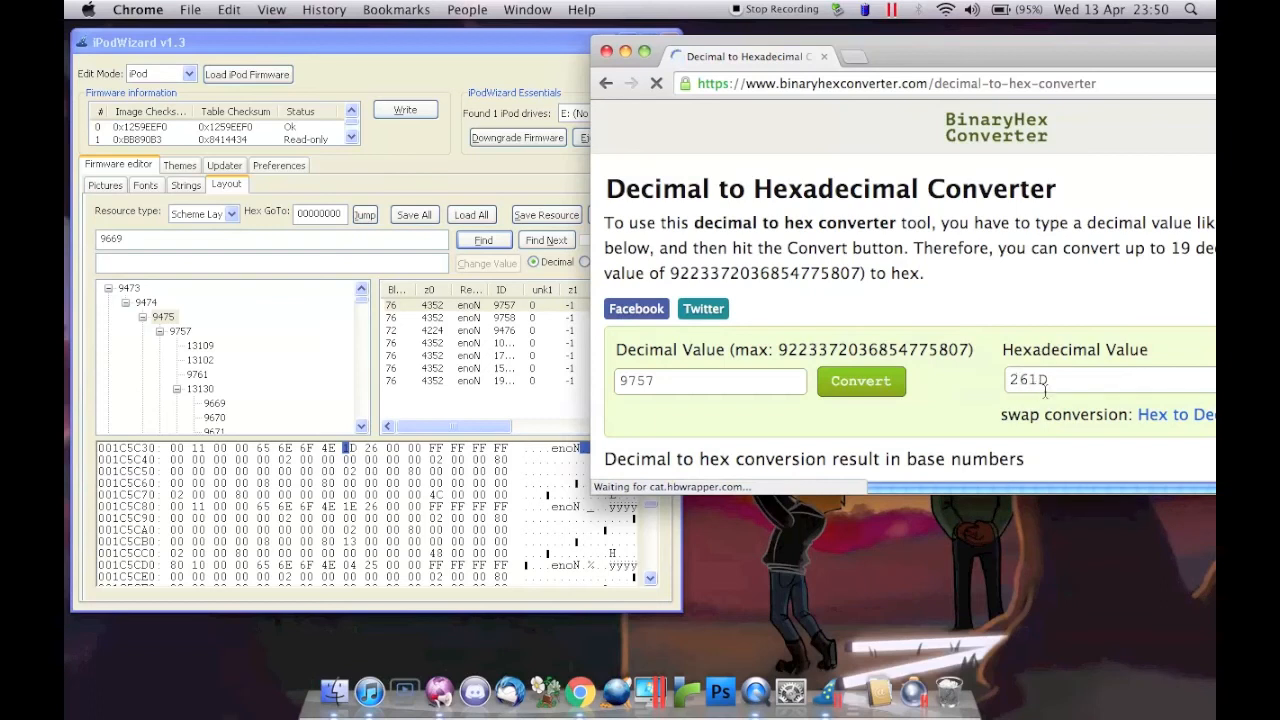
- Compare the converted hexadecimal value with the 9757 entry's ID bytes in iPodWizard's hex data, checking the byte order
left_click(1044, 390)
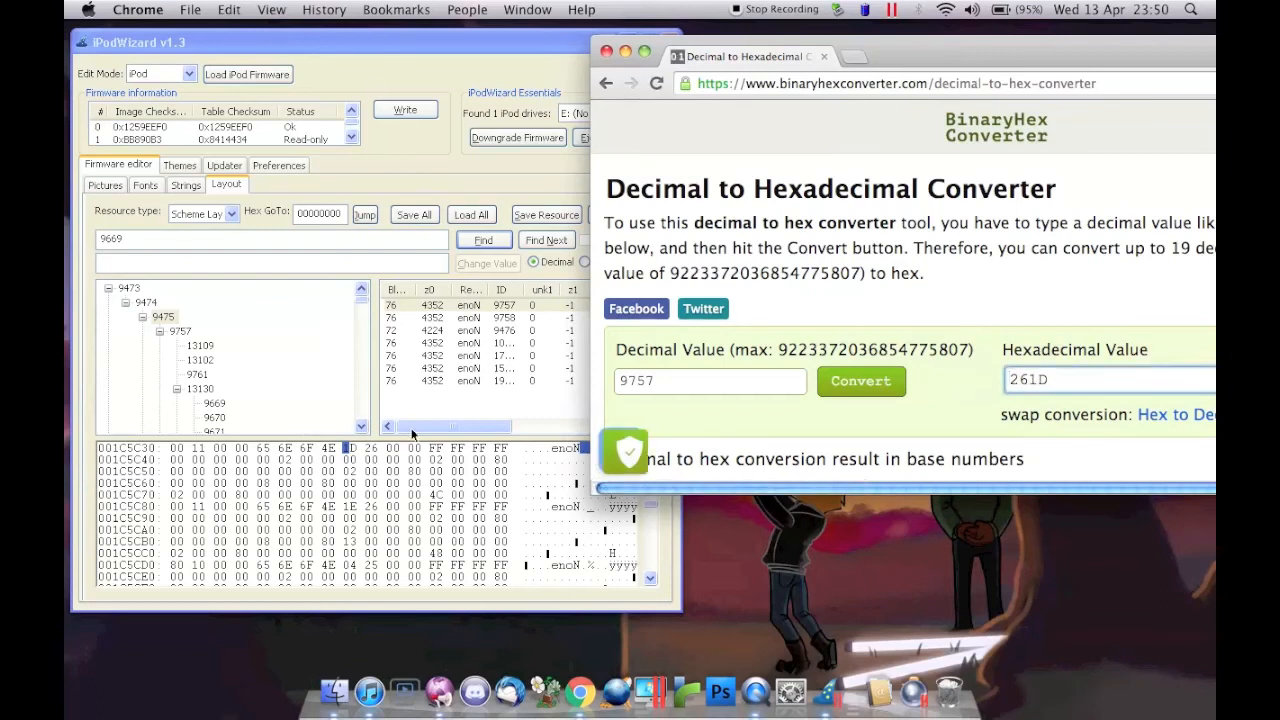
left_click(431, 62)
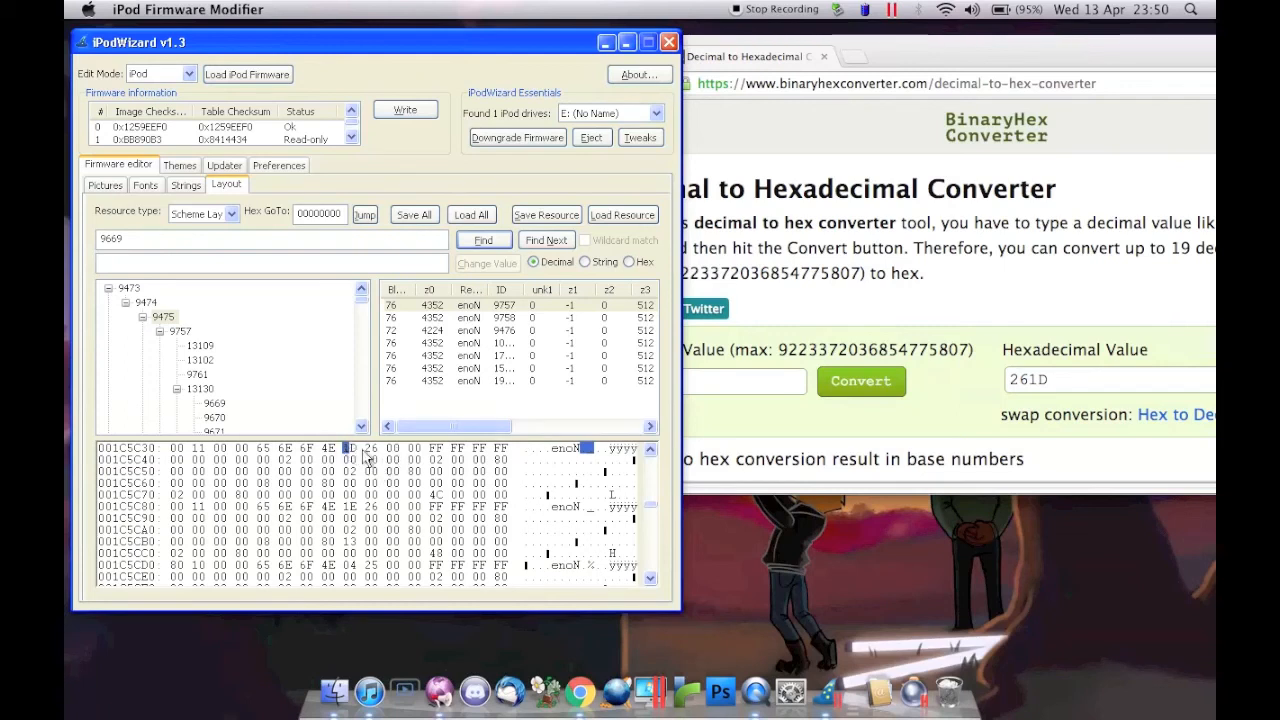
left_click(1043, 412)
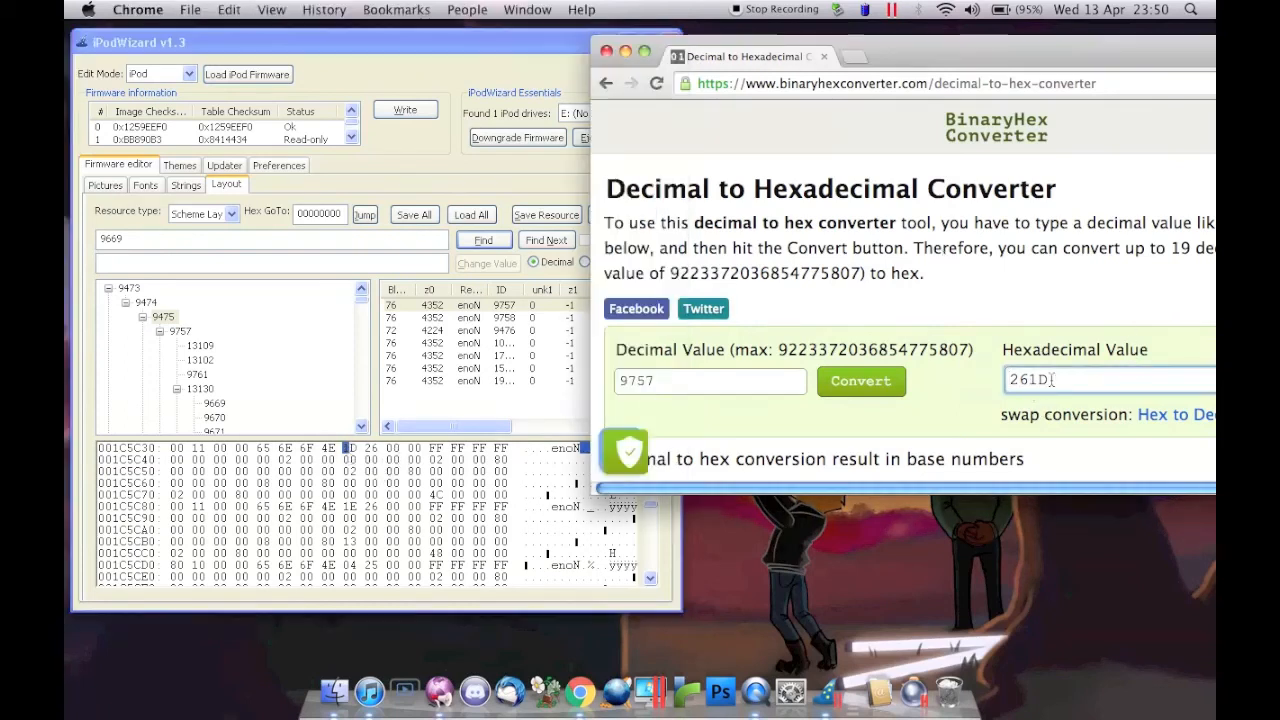
mouse_move(1036, 380)
left_mouse_down()
mouse_move(1056, 380)
mouse_move(1011, 380)
mouse_move(1029, 380)
left_mouse_up()
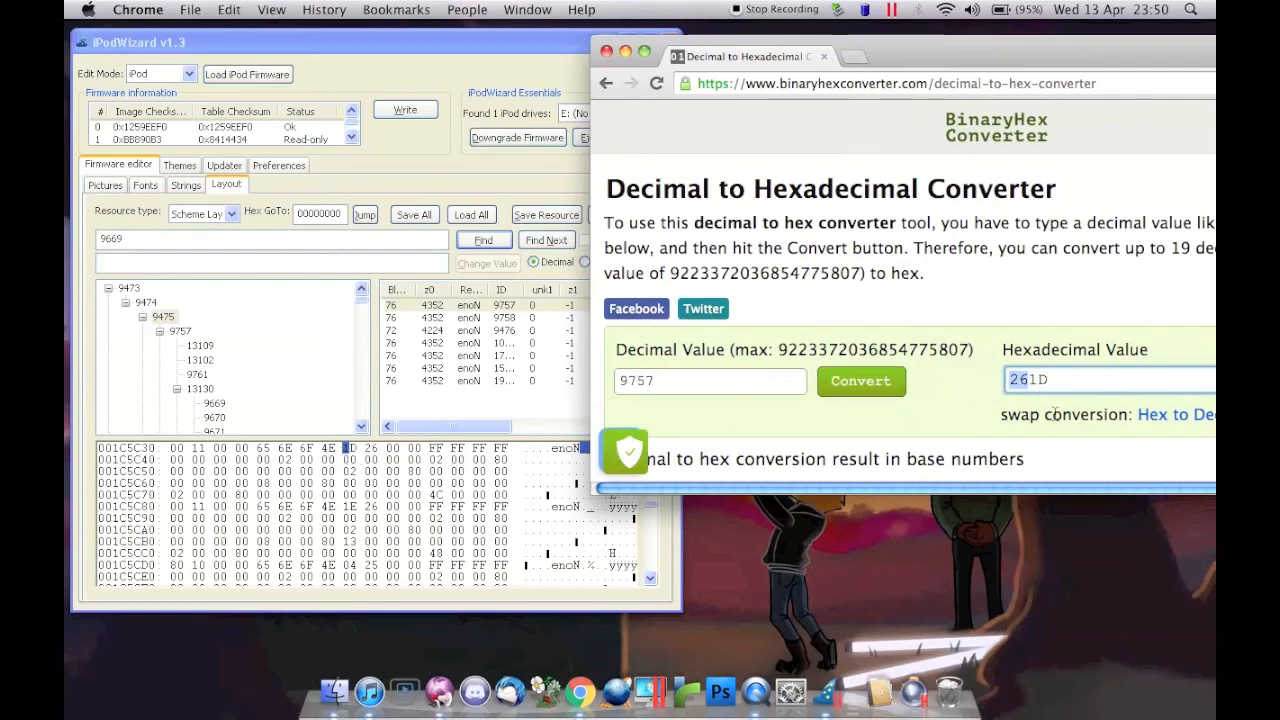
left_click(435, 397)
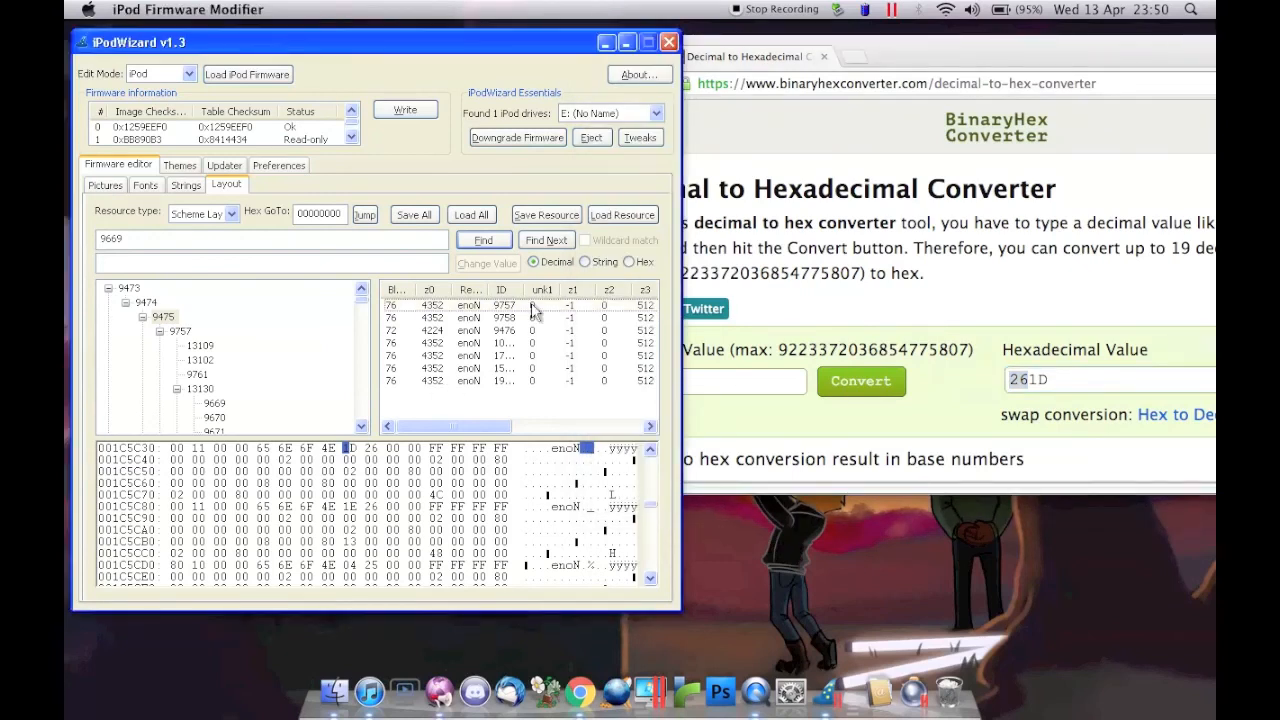
left_click_drag(912, 38, 900, 38)
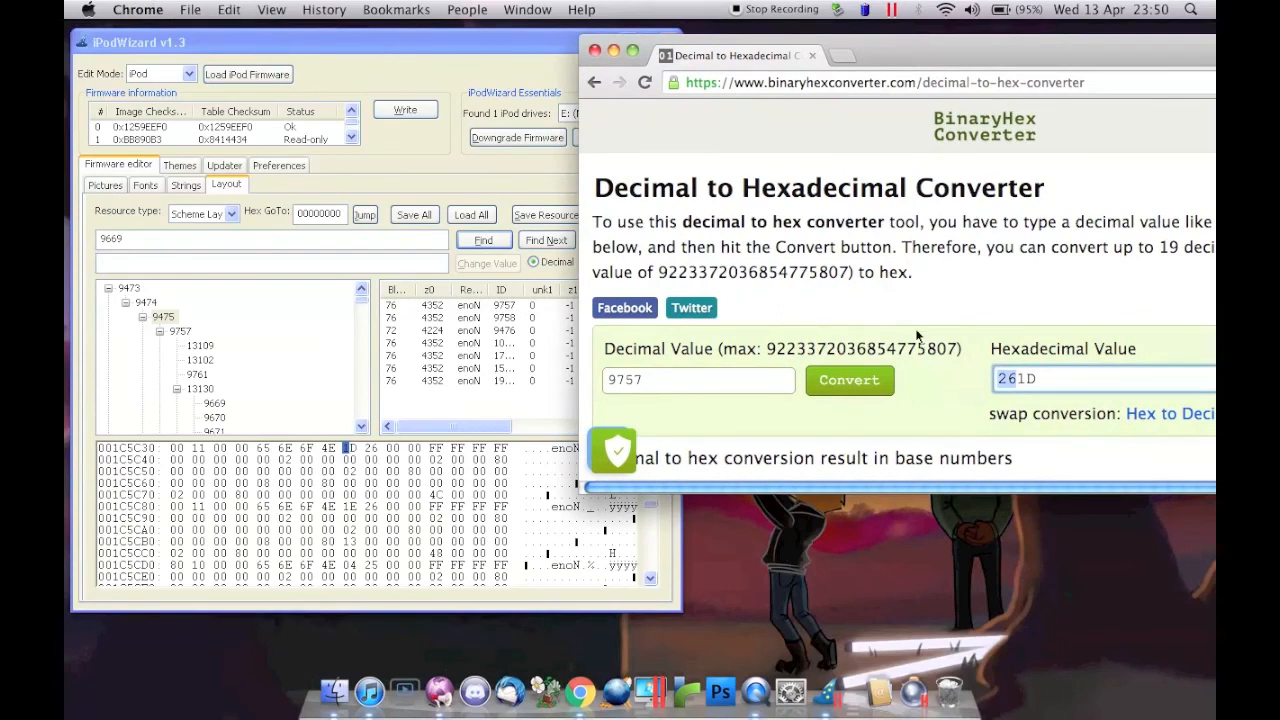
left_click(1036, 378)
left_click_drag(1064, 377, 955, 362)
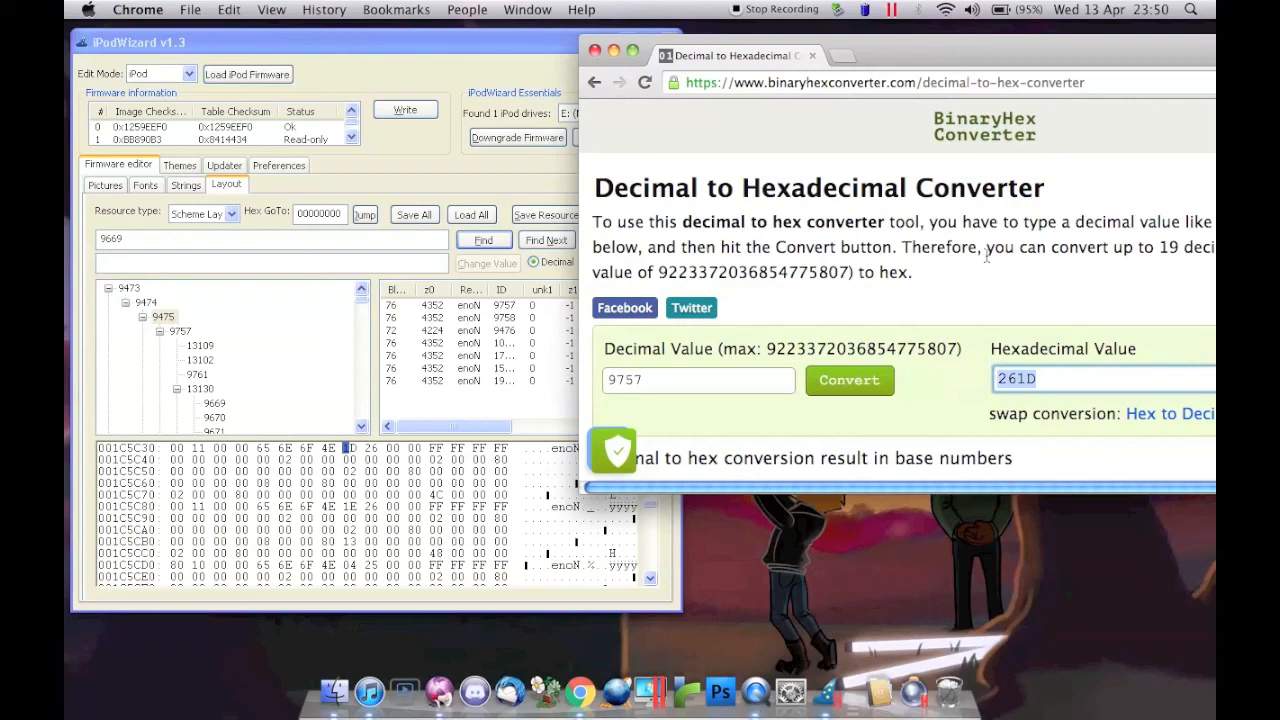